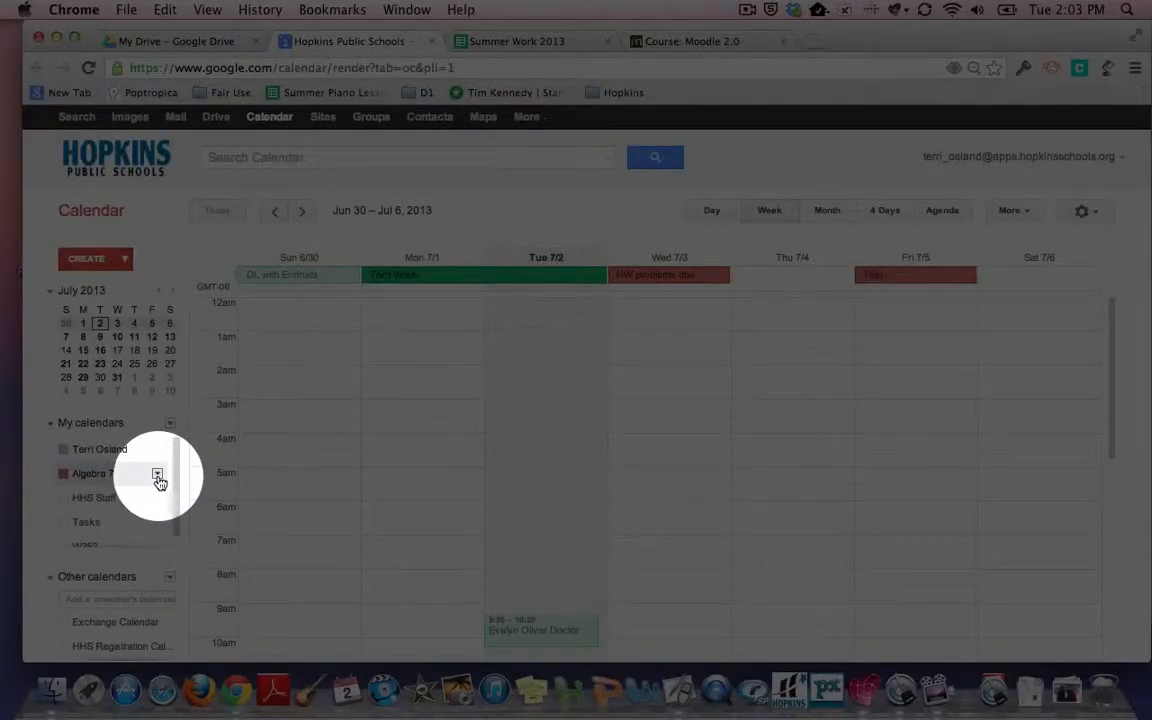
# Step: Open the settings of the Algebra 7 calendar and check whether it is shared publicly
pyautogui.click(157, 476)
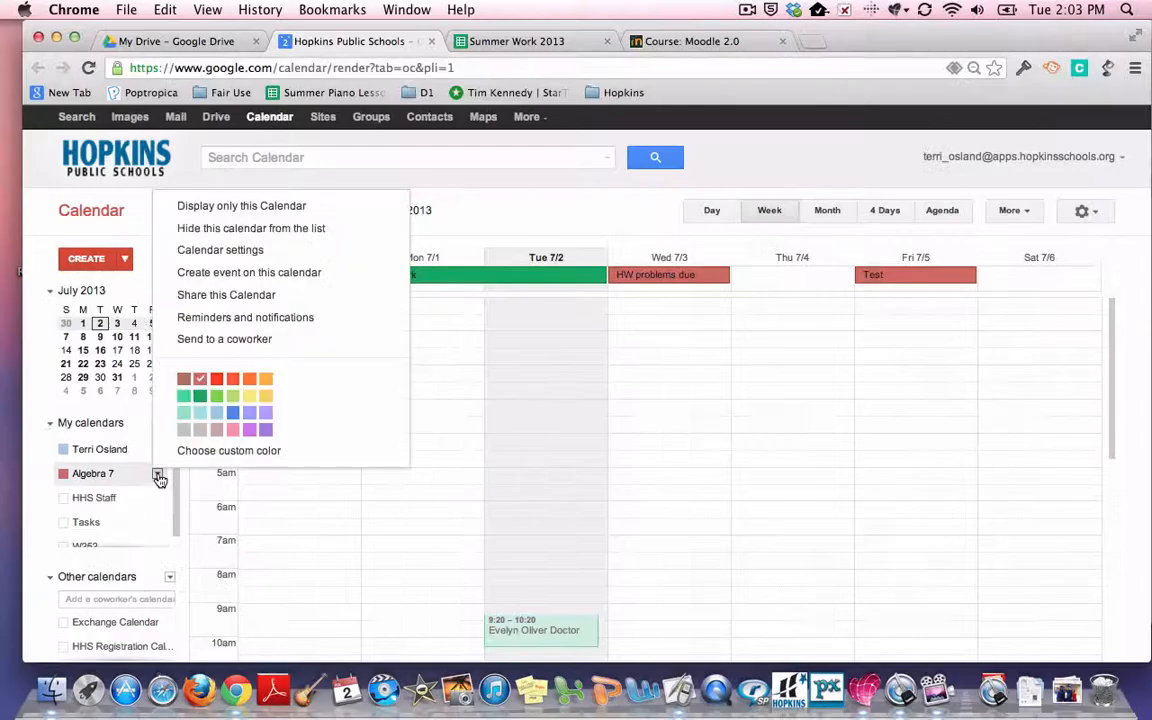
pyautogui.click(213, 257)
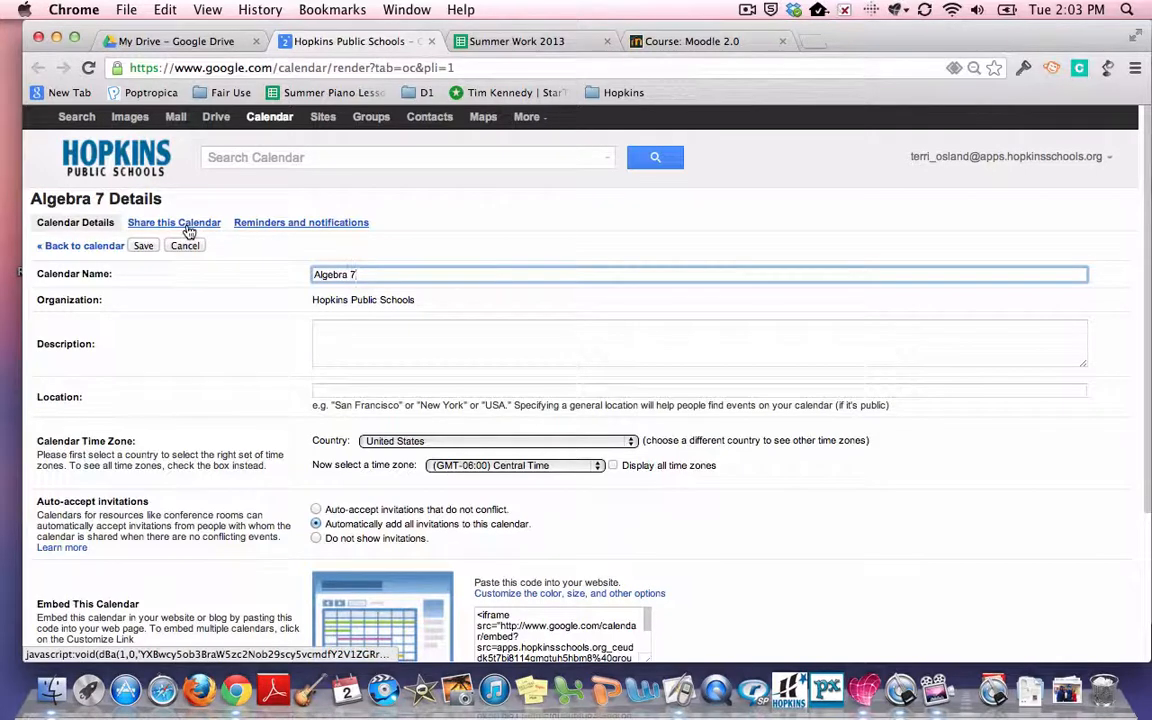
pyautogui.click(155, 229)
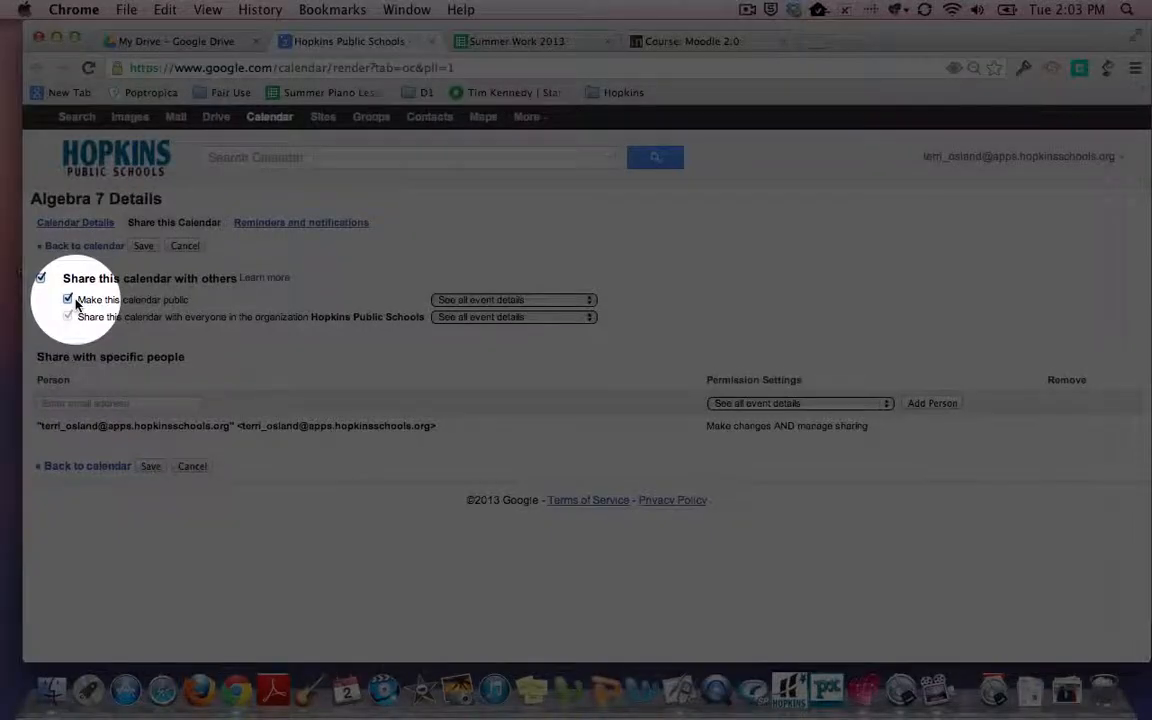
pyautogui.press('super+equal')
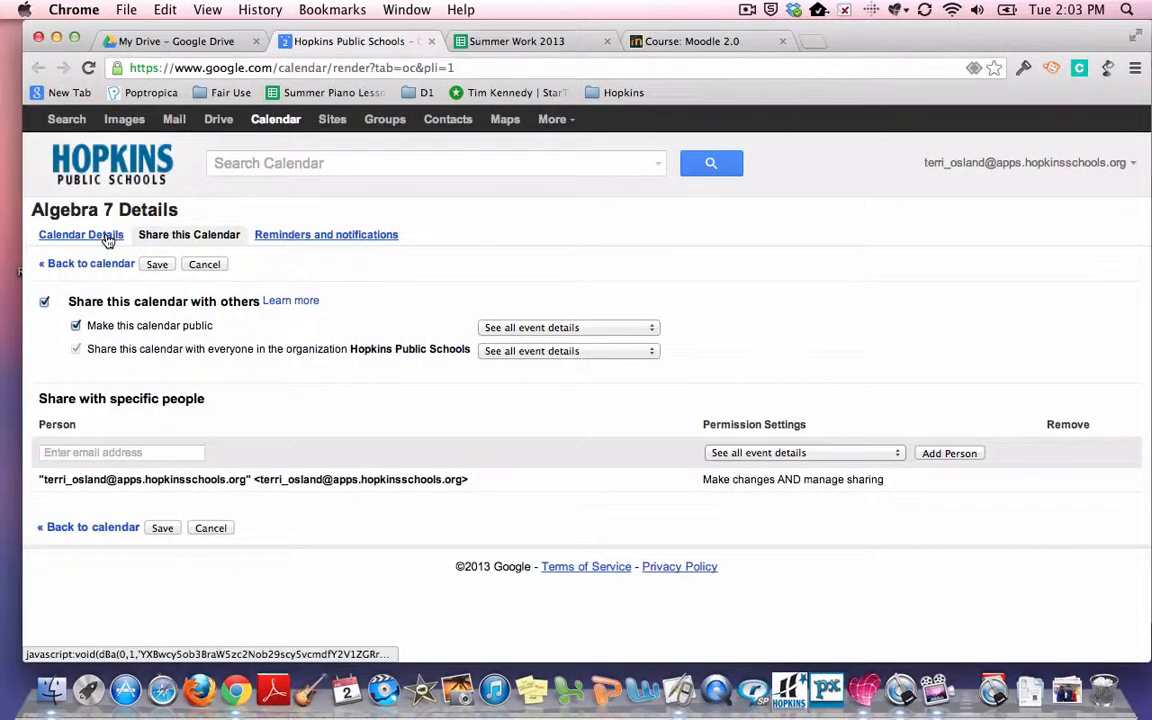
# Step: Return to the Algebra 7 calendar details and open the customization page for its embed code
pyautogui.click(108, 238)
pyautogui.scroll(-1, 157, 316)
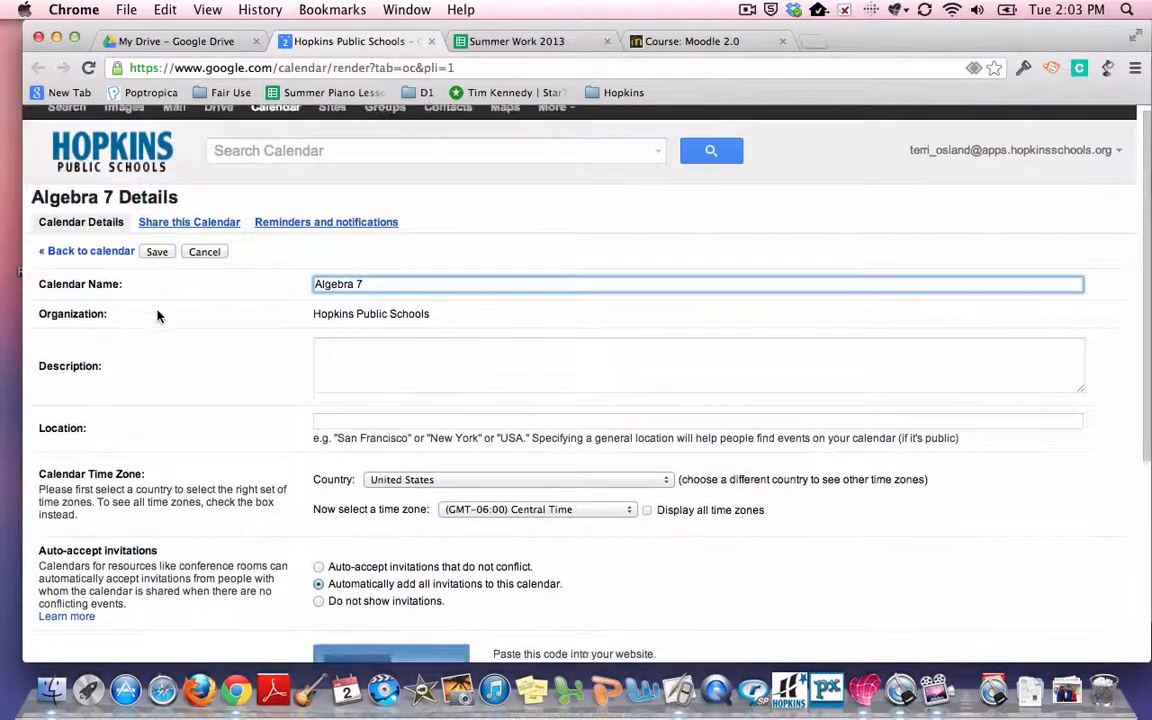
pyautogui.scroll(-6, 157, 316)
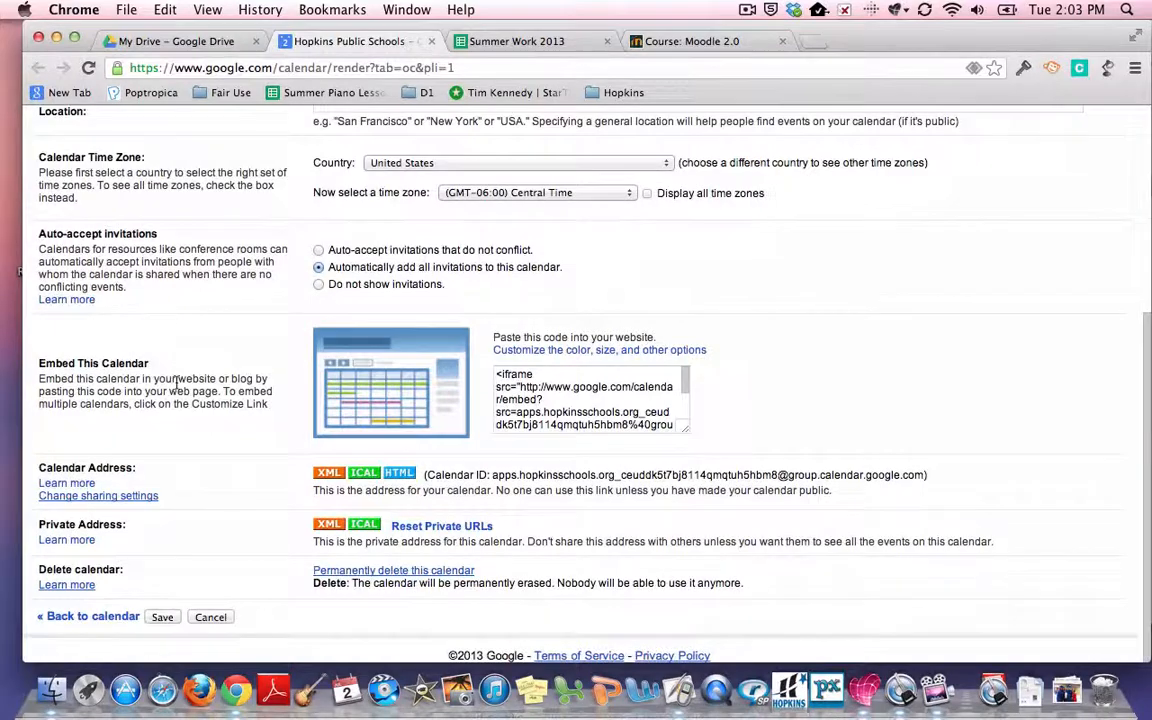
pyautogui.click(531, 351)
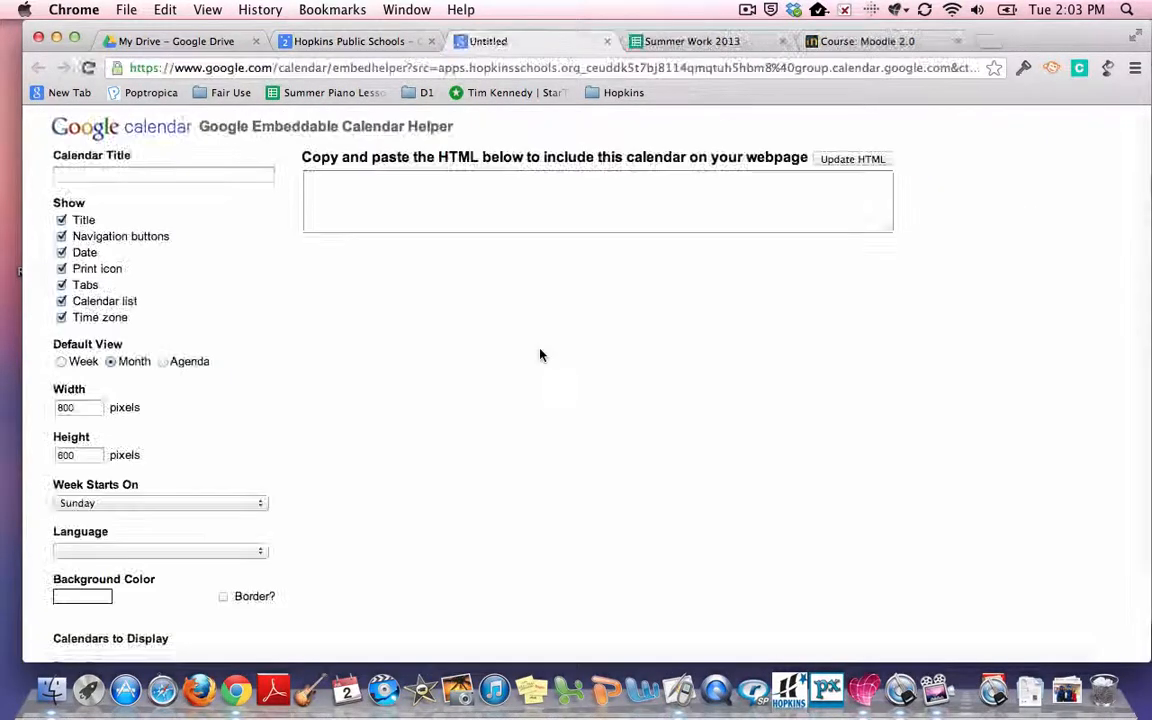
pyautogui.scroll(-2, 540, 354)
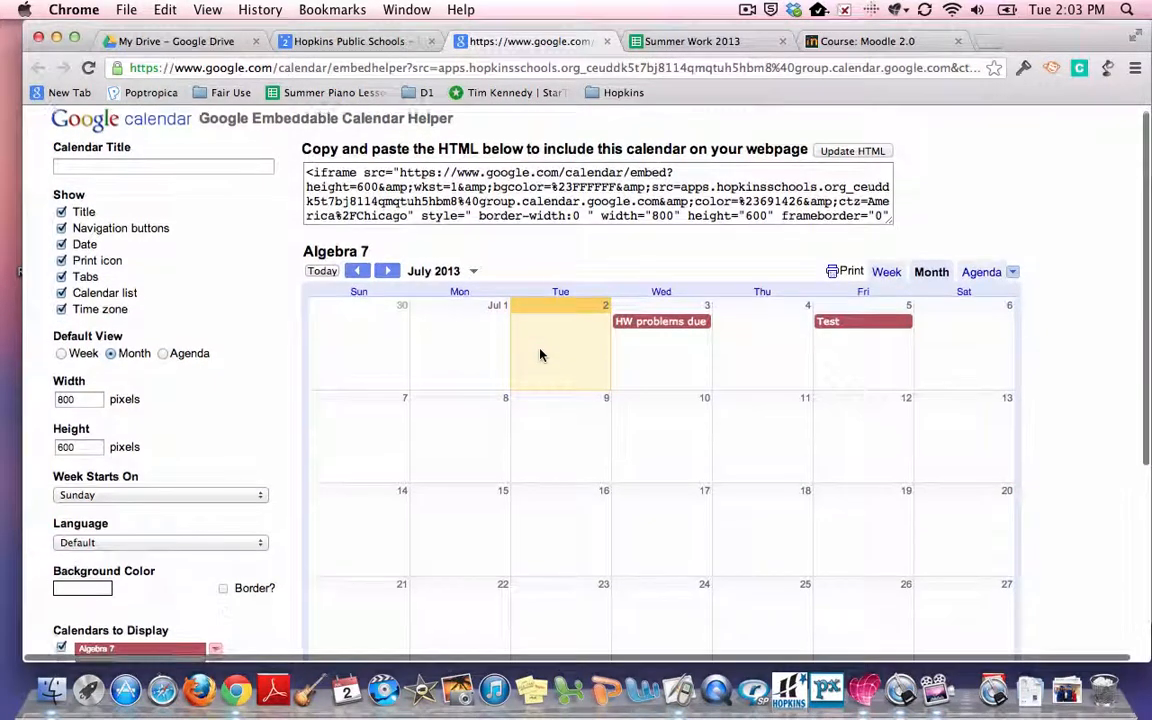
pyautogui.scroll(2, 540, 354)
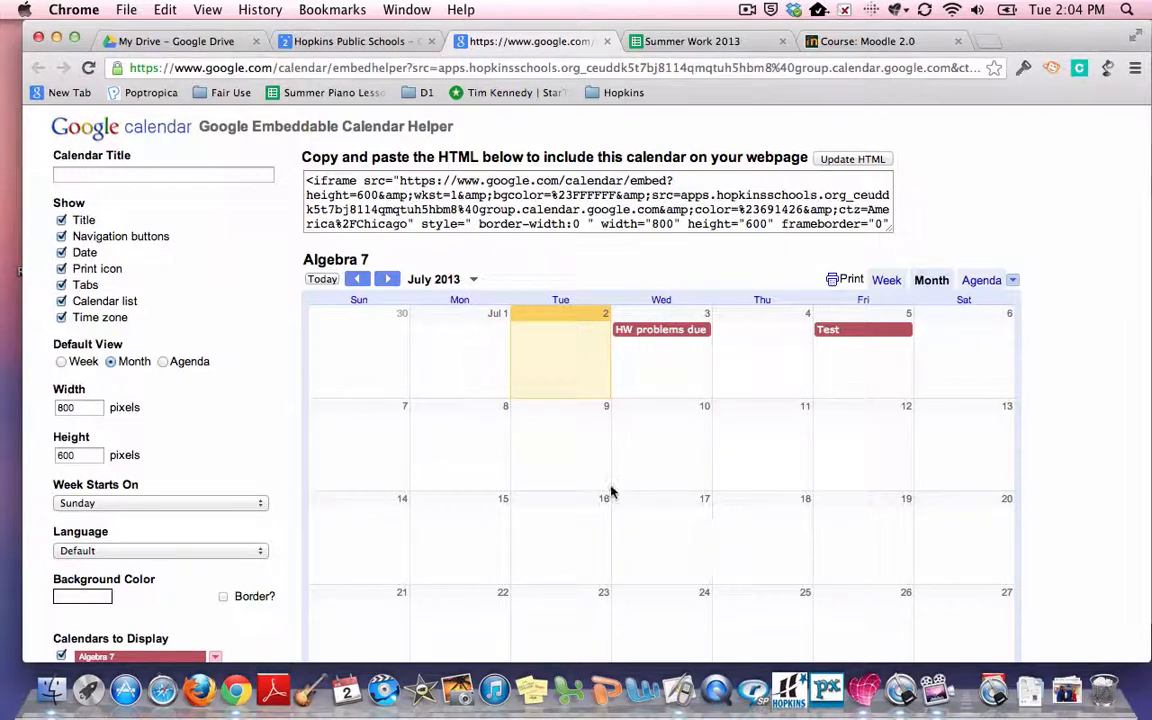
pyautogui.scroll(-1, 609, 489)
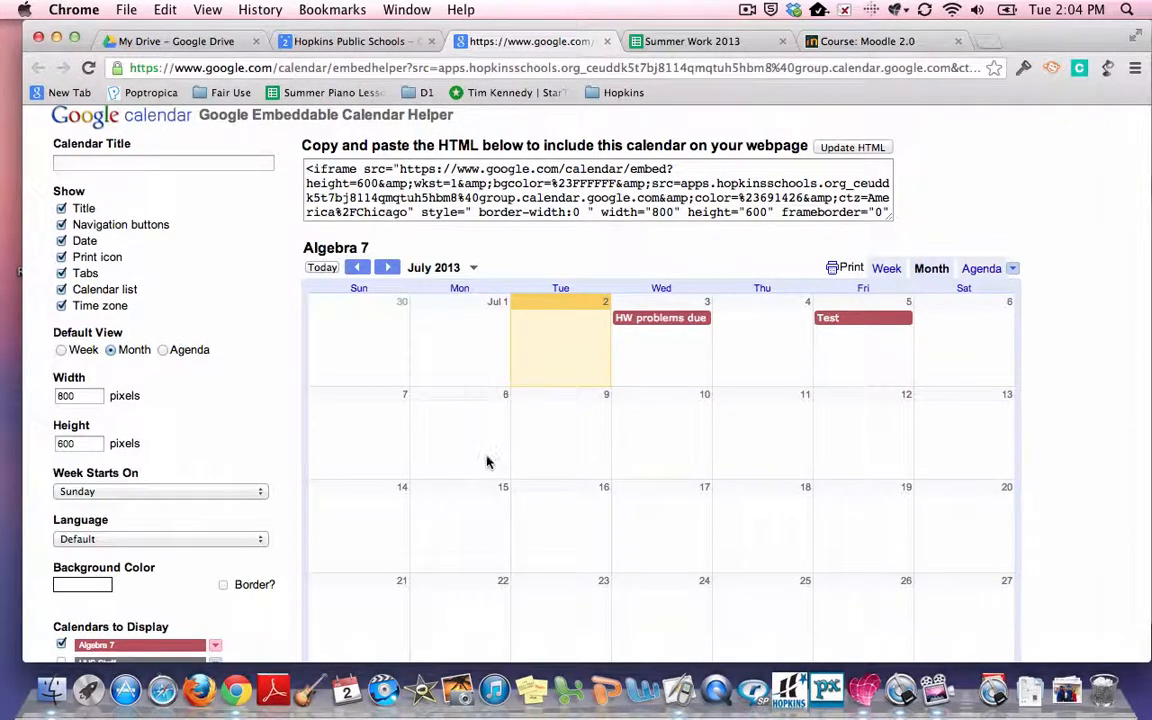
# Step: Set the embedded calendar's default view to Agenda, with a width of 175 pixels and a height of 400 pixels
pyautogui.click(163, 350)
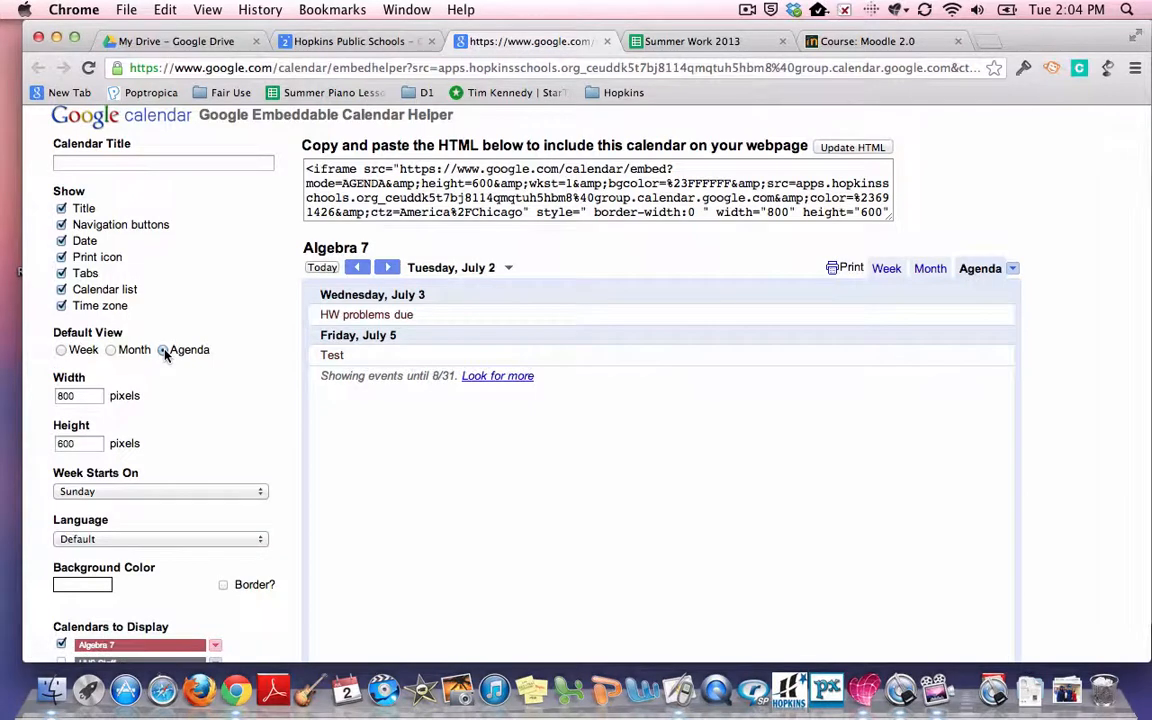
pyautogui.press('Tab')
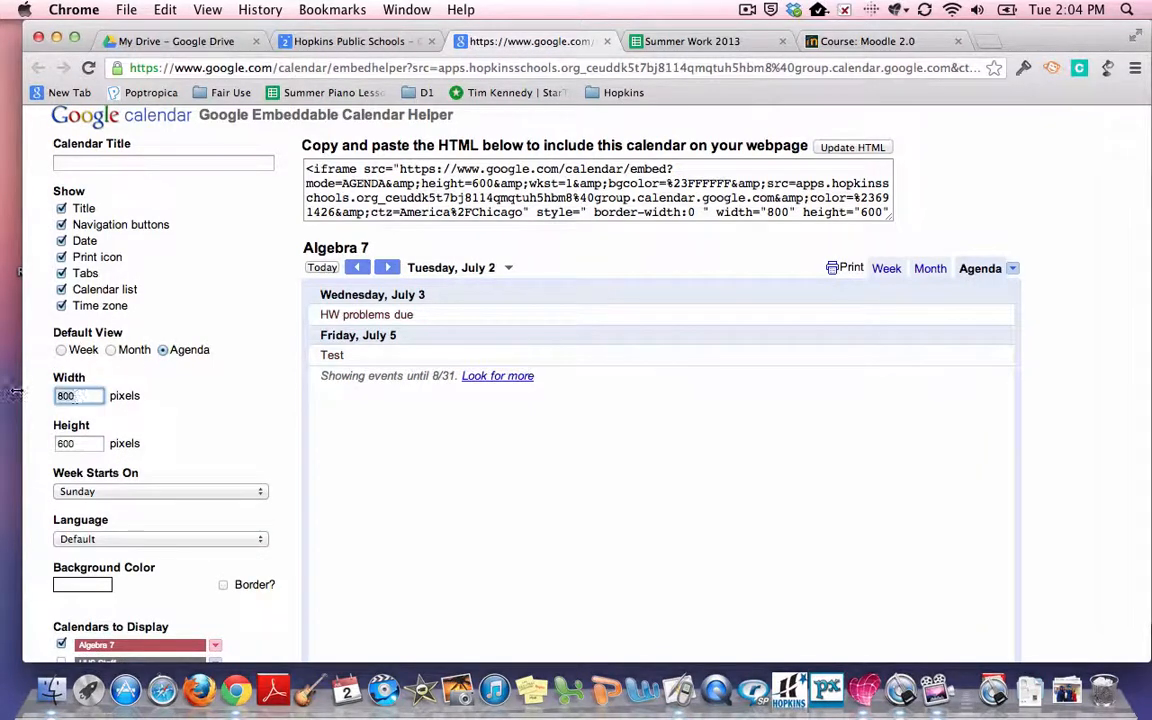
pyautogui.write('175')
pyautogui.press('Tab')
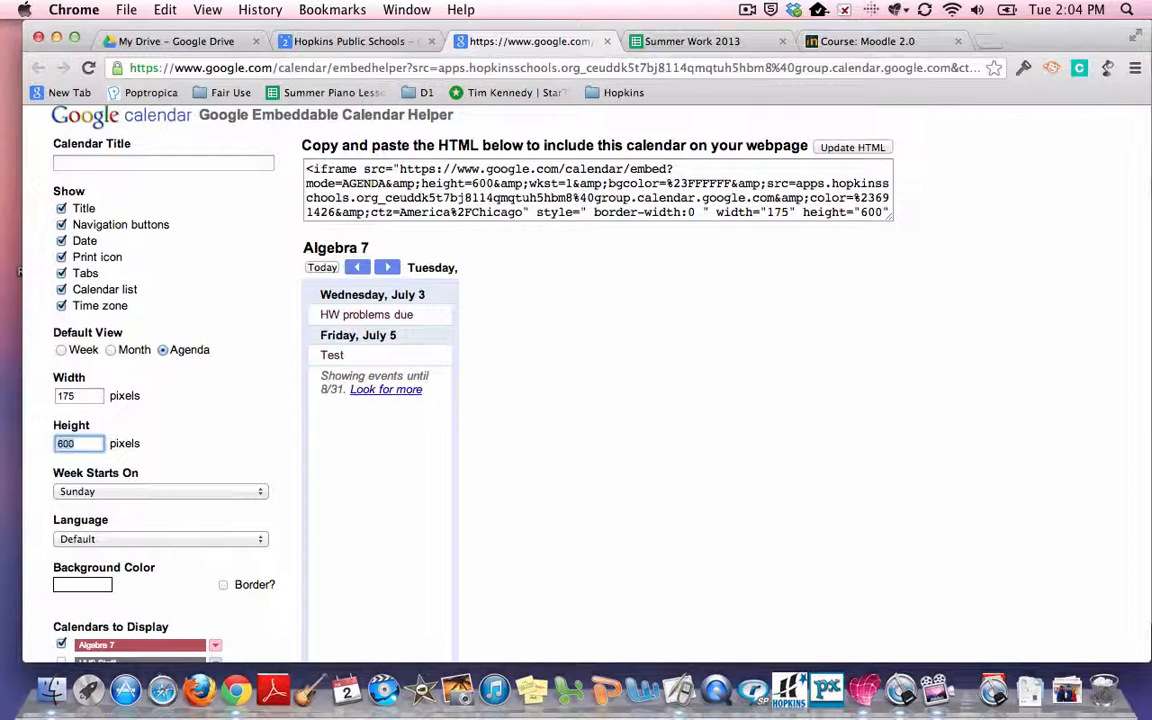
pyautogui.write('400')
pyautogui.press('Tab')
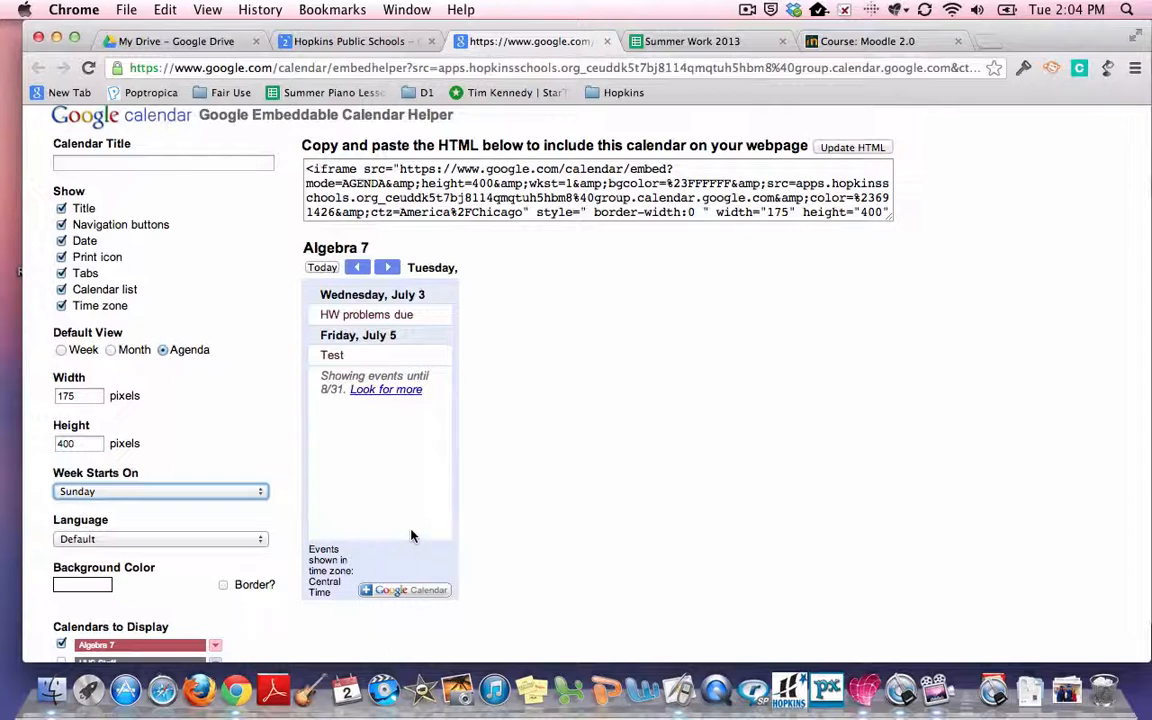
# Step: Hide the time zone, print icon and title in the embedded calendar
pyautogui.click(62, 306)
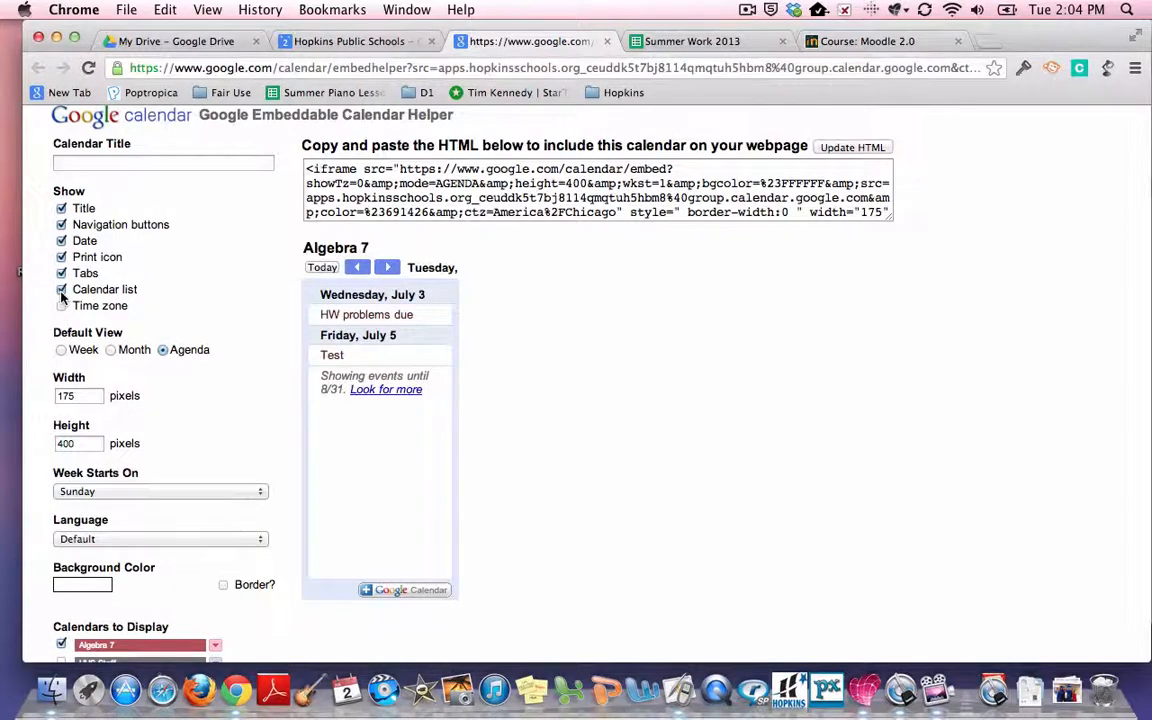
pyautogui.click(61, 257)
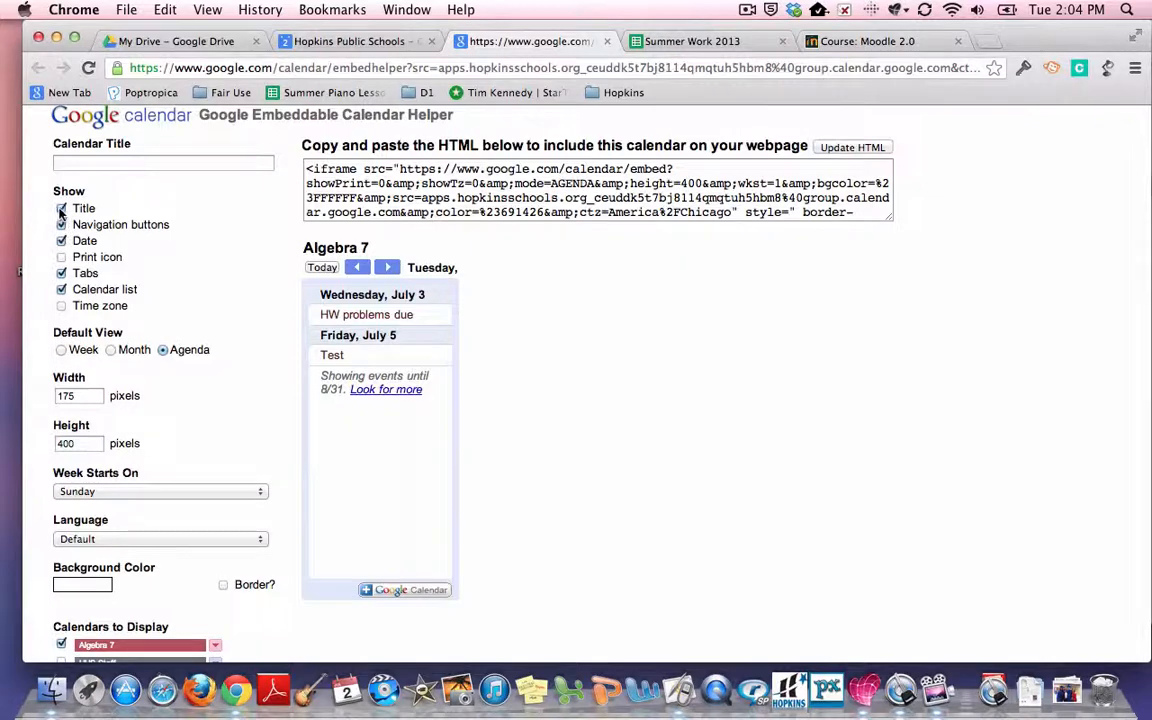
pyautogui.click(61, 208)
# Step: Check which calendars are set to display, and copy the generated HTML embed code
pyautogui.scroll(3, 432, 375)
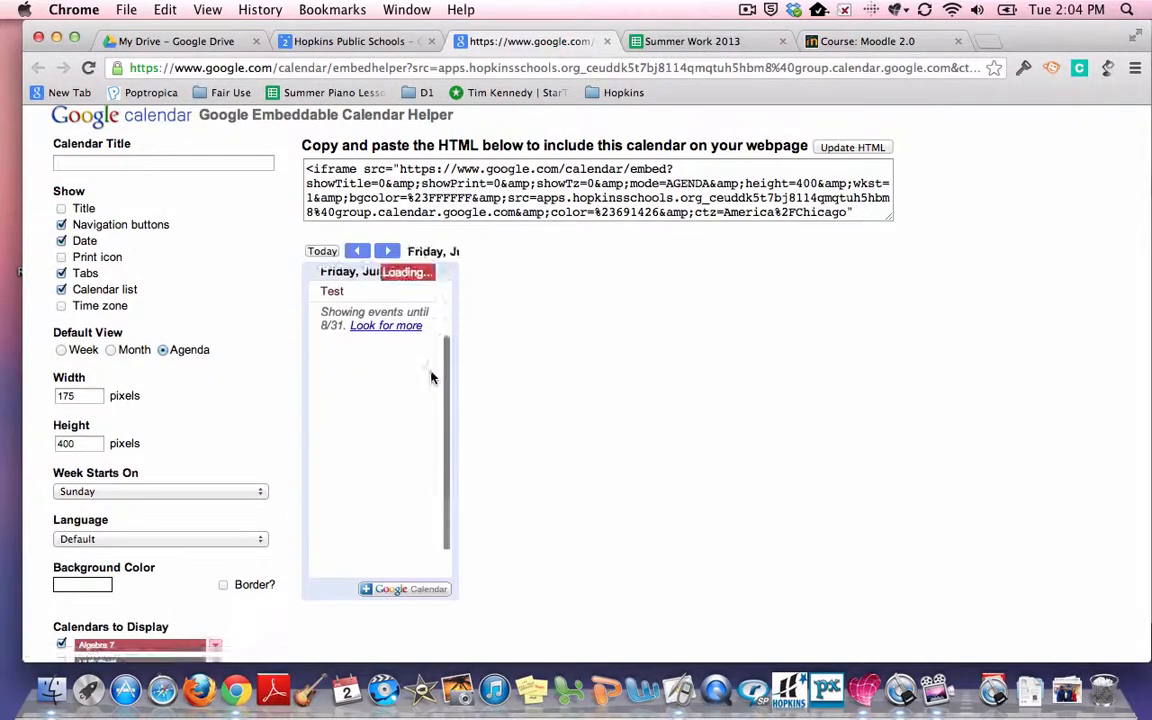
pyautogui.scroll(-5, 535, 368)
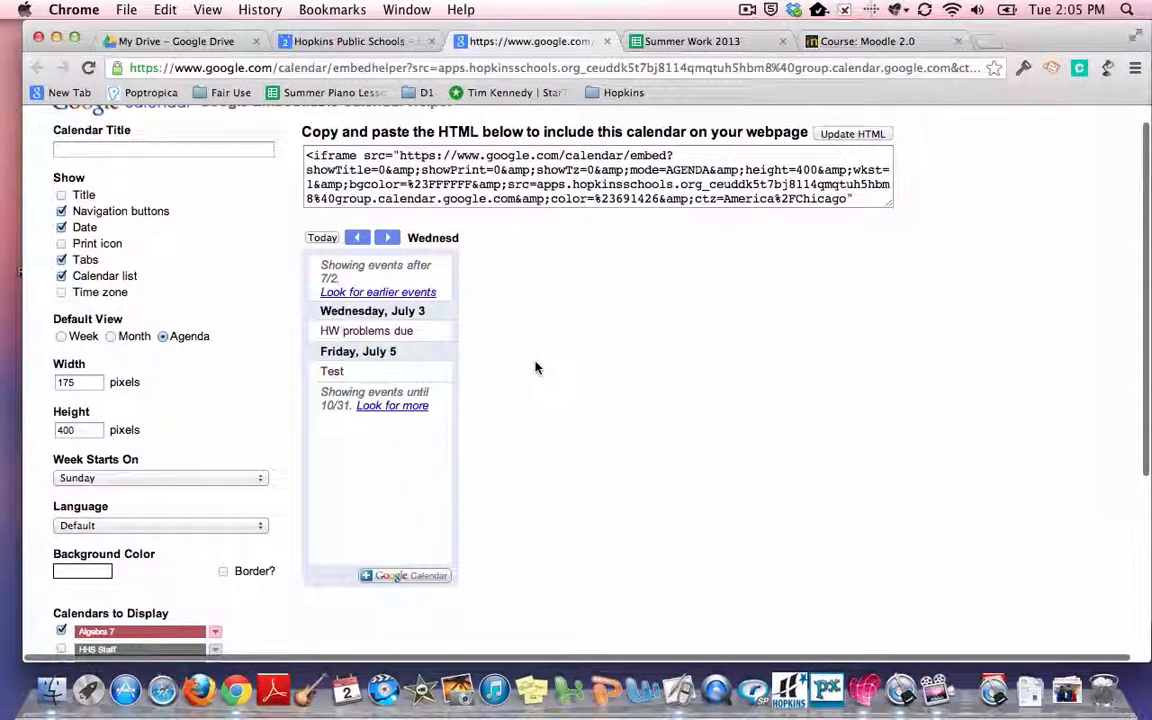
pyautogui.scroll(-1, 535, 368)
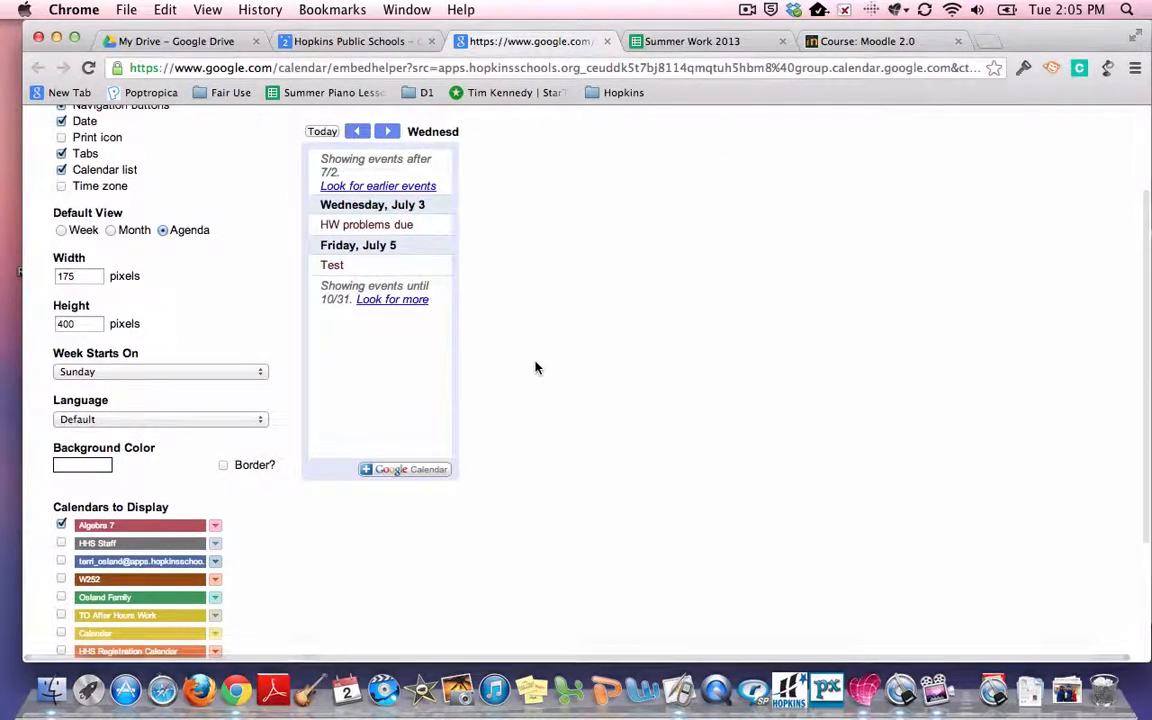
pyautogui.scroll(-3, 535, 368)
pyautogui.scroll(-3, 535, 368)
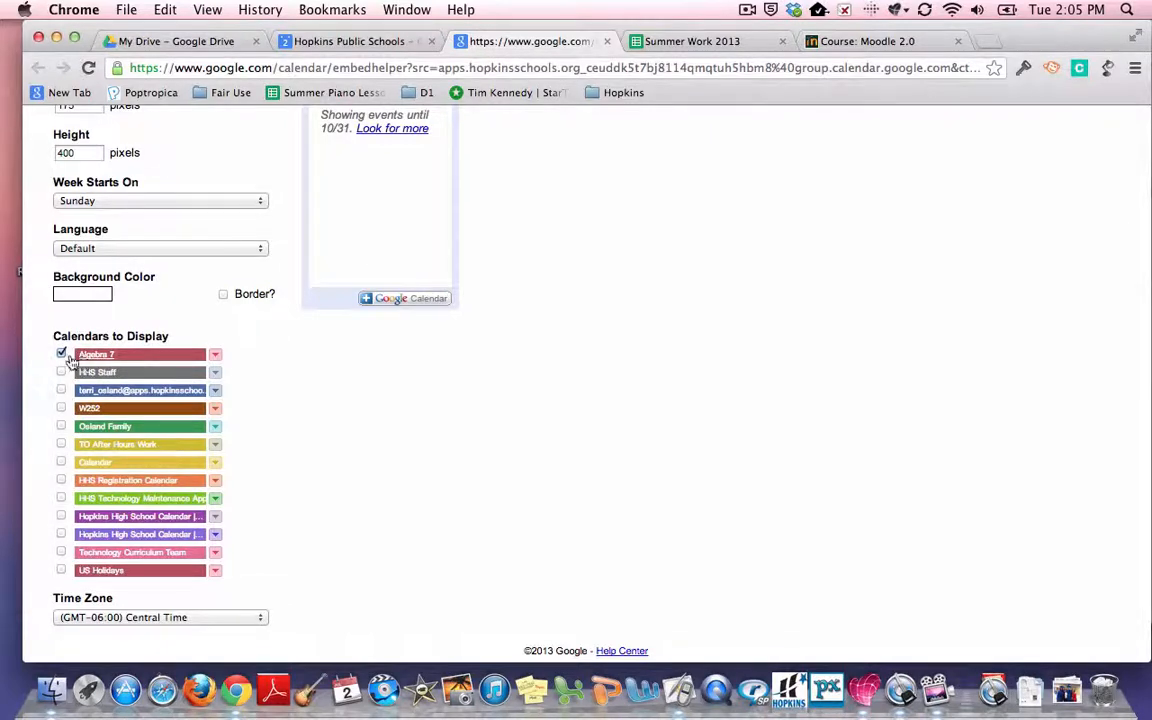
pyautogui.scroll(5, 350, 469)
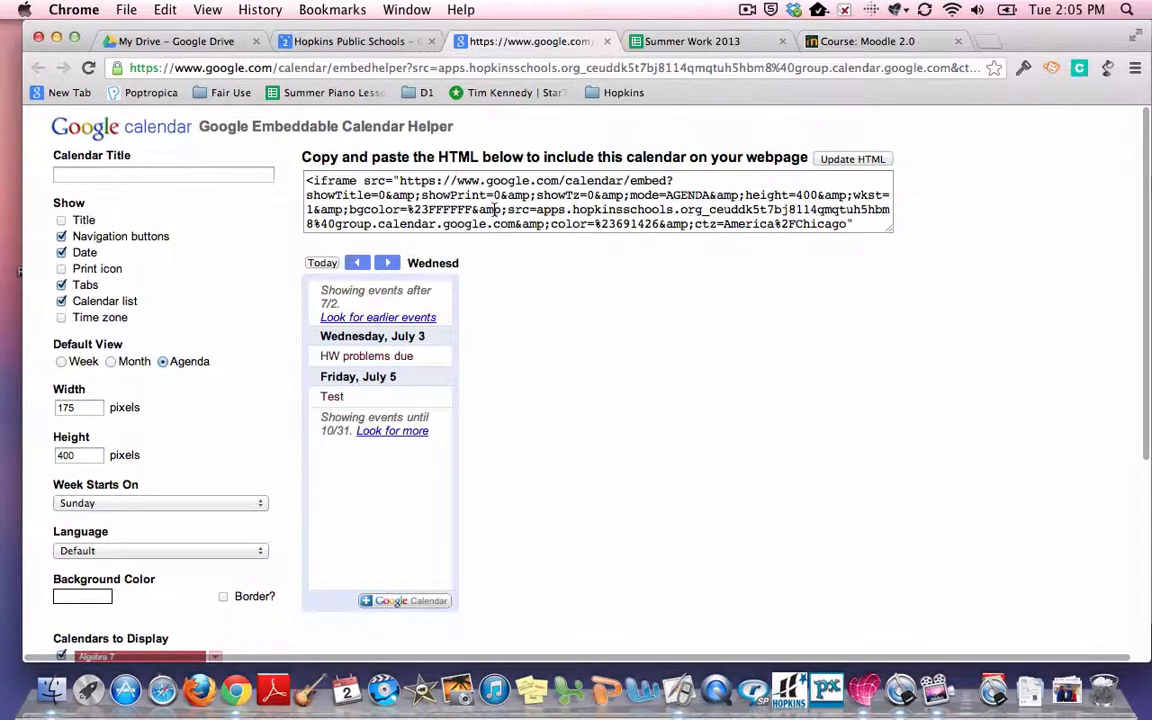
pyautogui.click(494, 209)
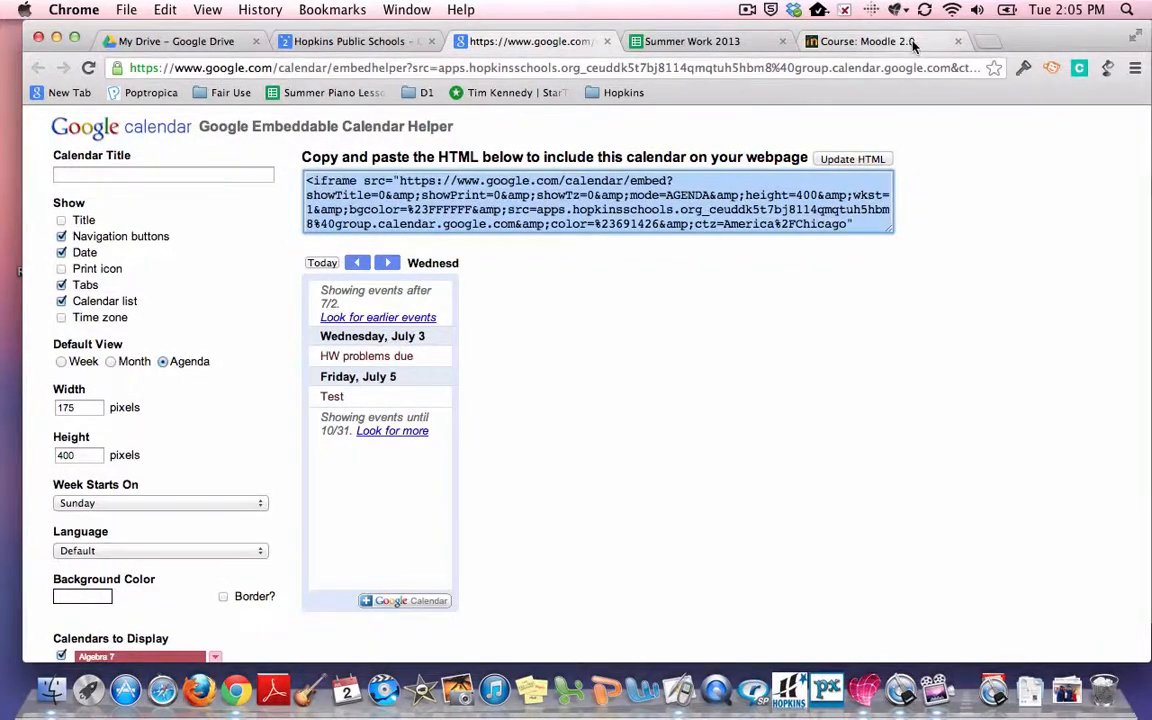
# Step: Switch to the Moodle 2.0 course page and add an HTML block
pyautogui.click(880, 41)
pyautogui.scroll(-3, 993, 275)
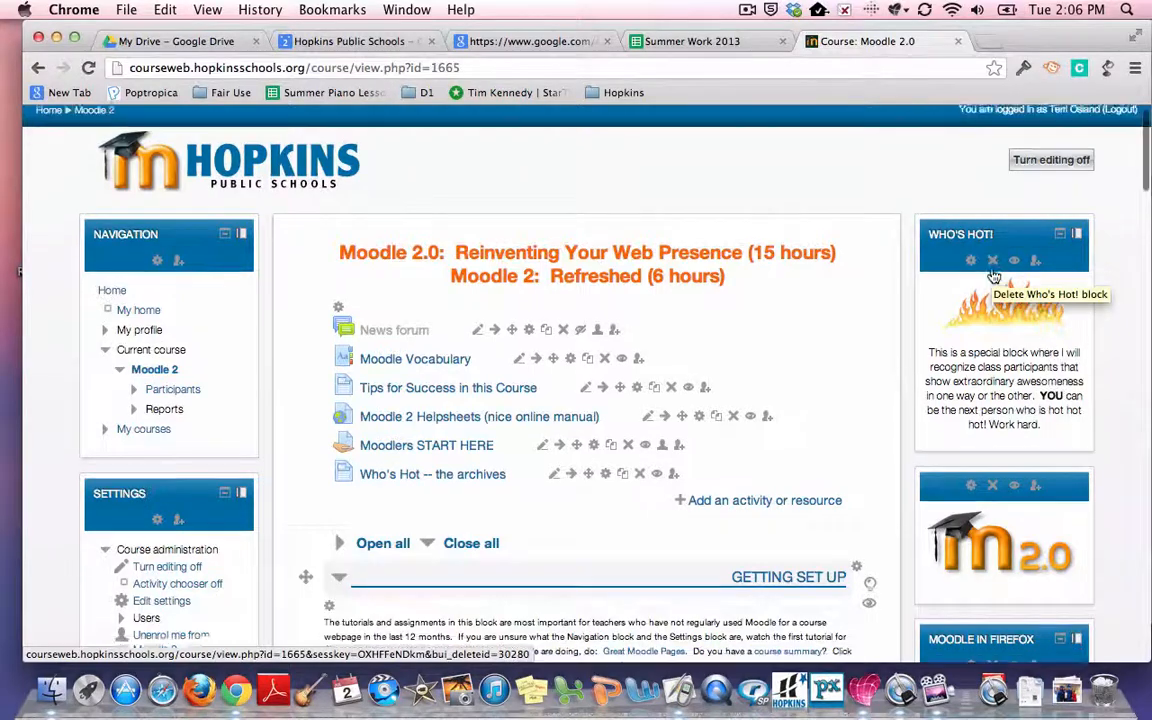
pyautogui.scroll(-15, 992, 268)
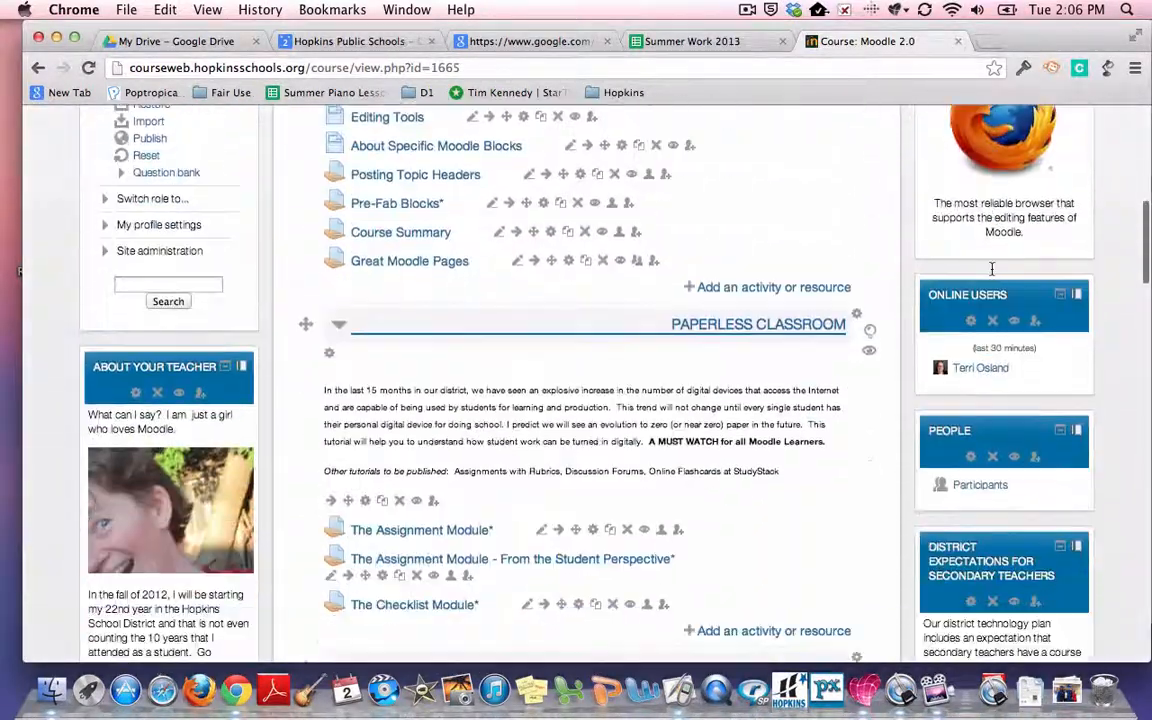
pyautogui.scroll(-7, 992, 268)
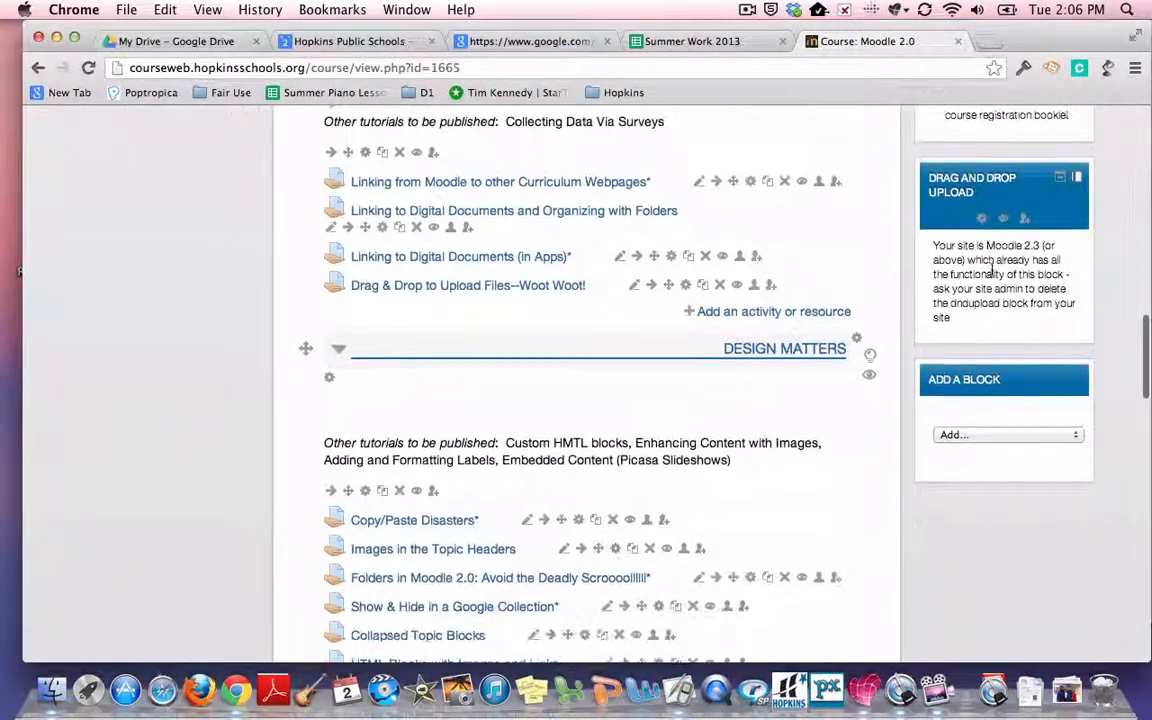
pyautogui.click(983, 431)
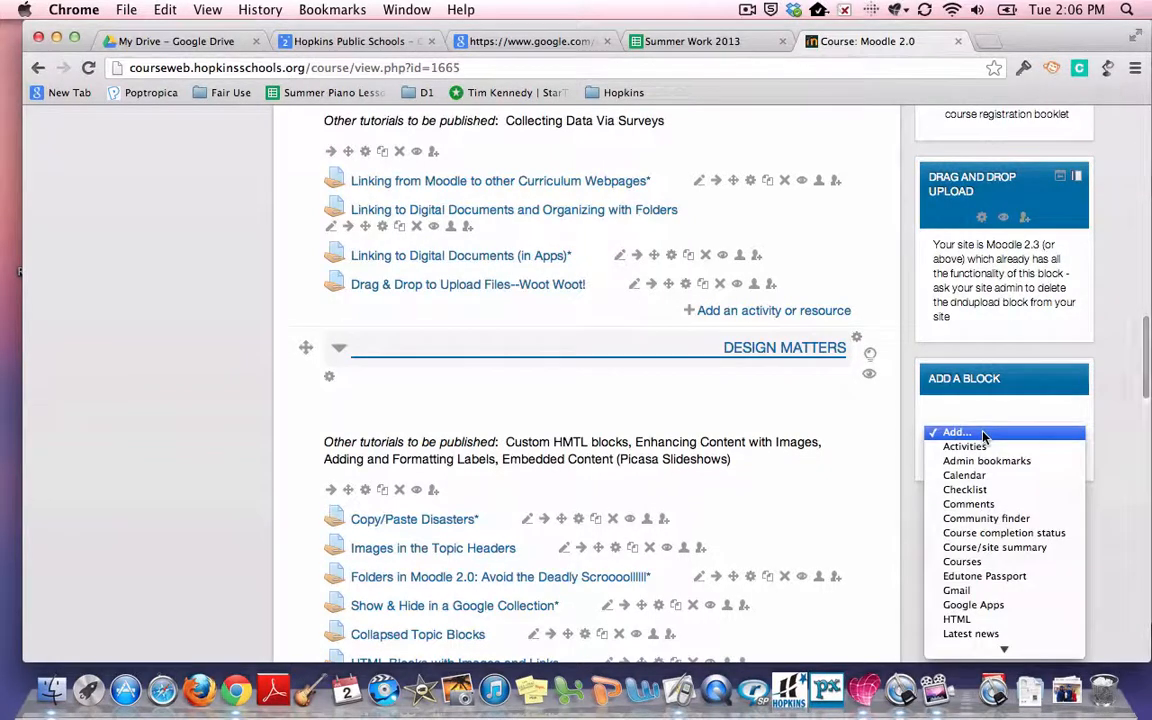
pyautogui.click(992, 621)
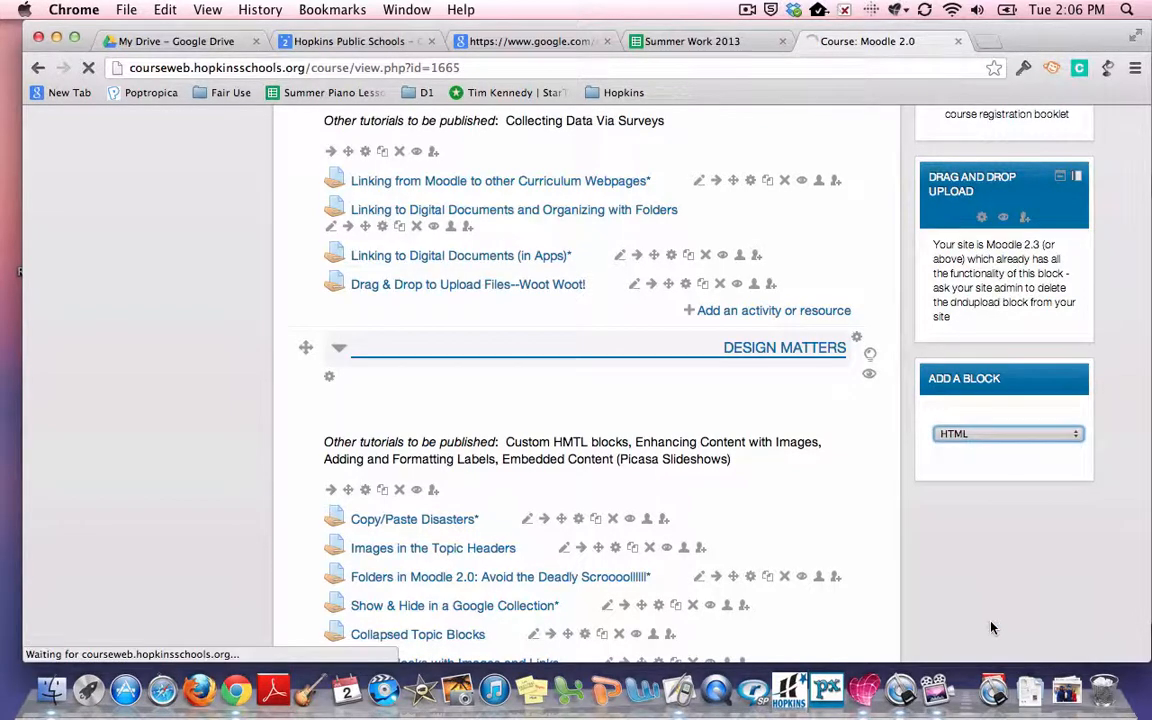
# Step: Open the new HTML block's configuration and title the block "Class Calendar"
pyautogui.scroll(-15, 980, 476)
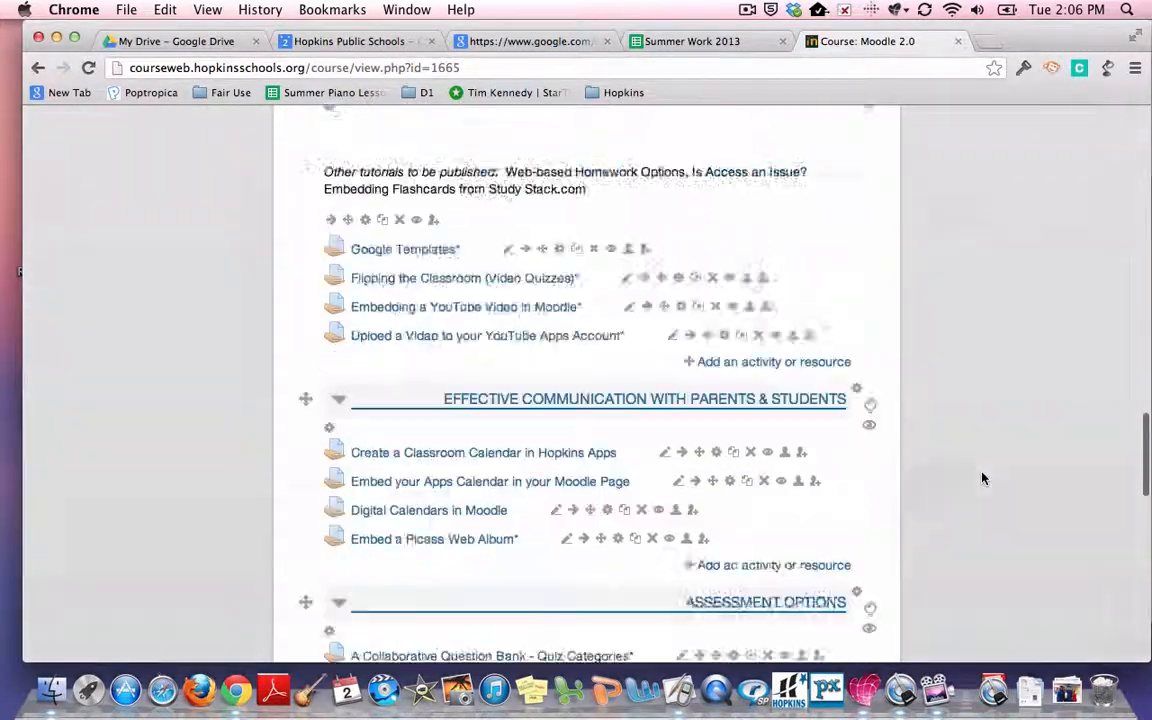
pyautogui.scroll(5, 980, 476)
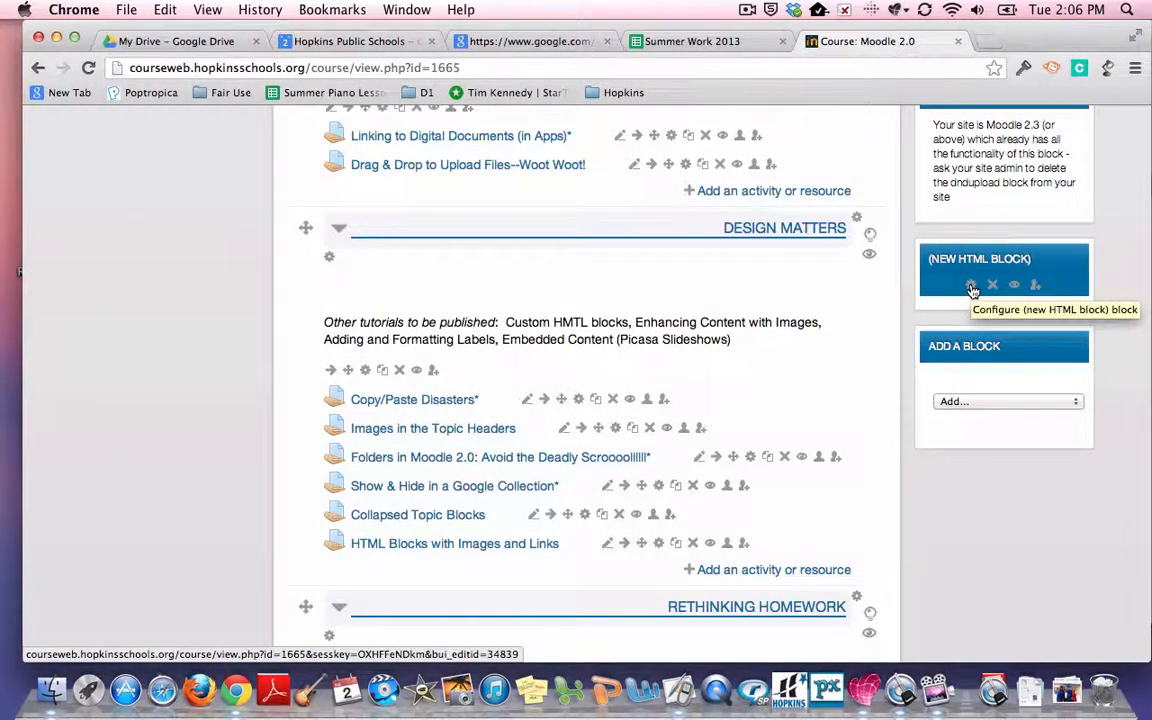
pyautogui.click(972, 289)
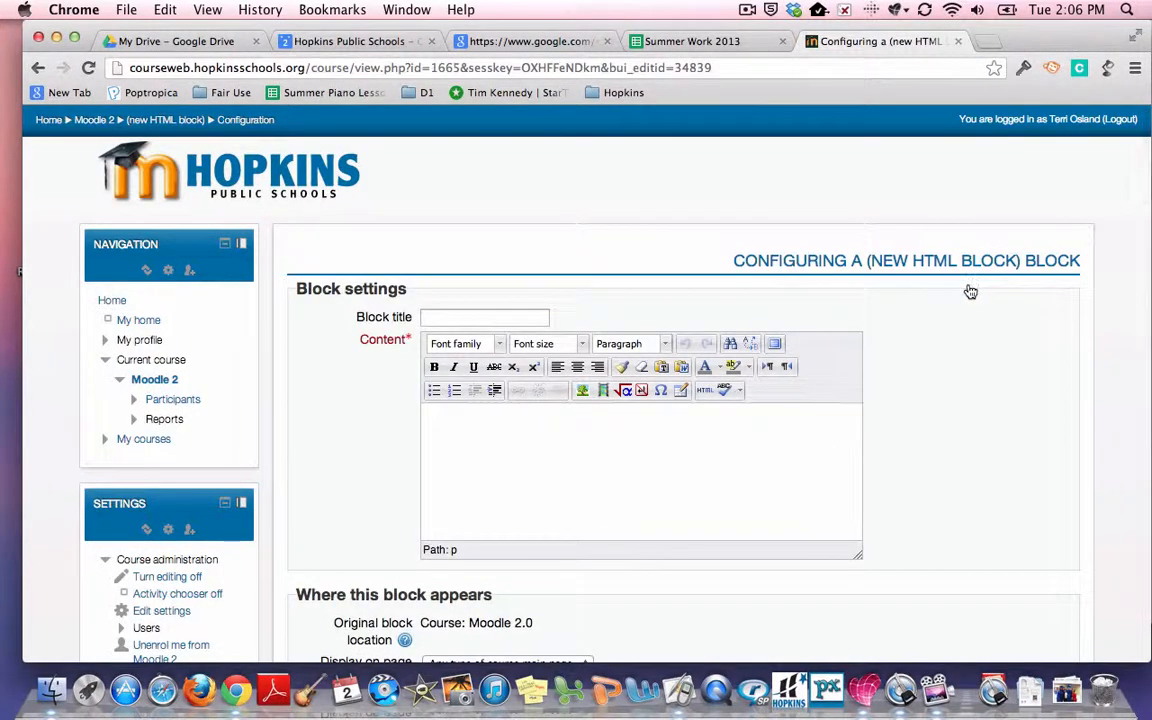
pyautogui.click(522, 320)
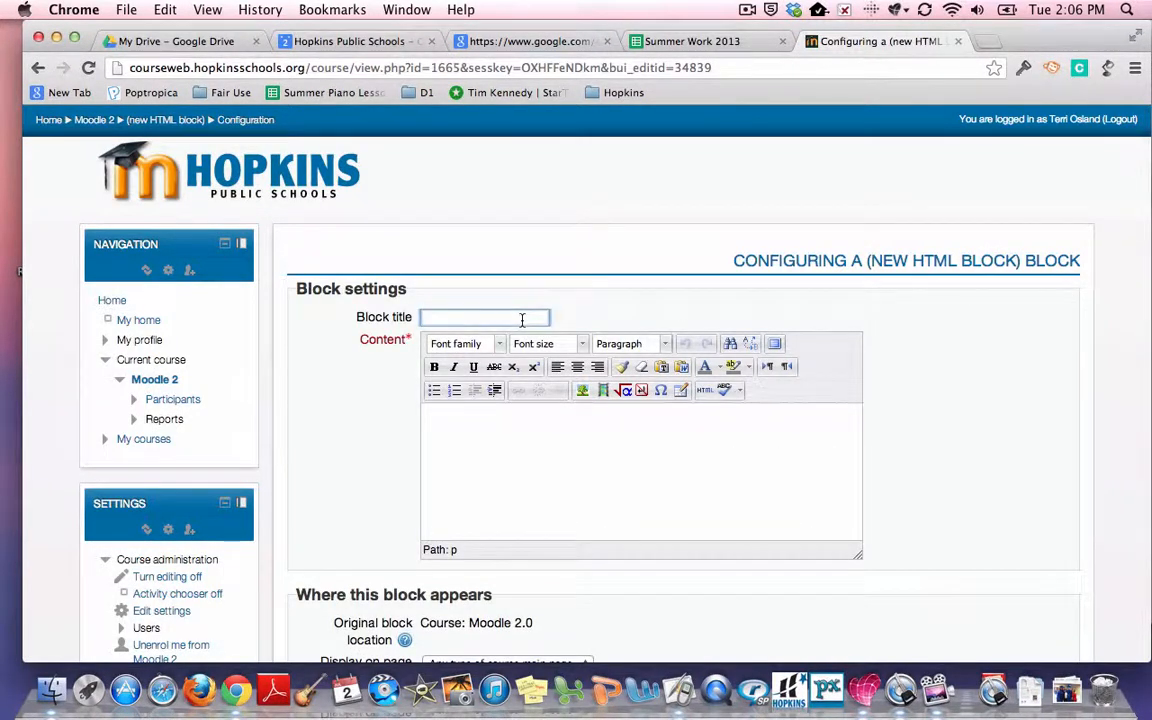
pyautogui.write('cl')
pyautogui.write('Class Calenda')
pyautogui.write('r')
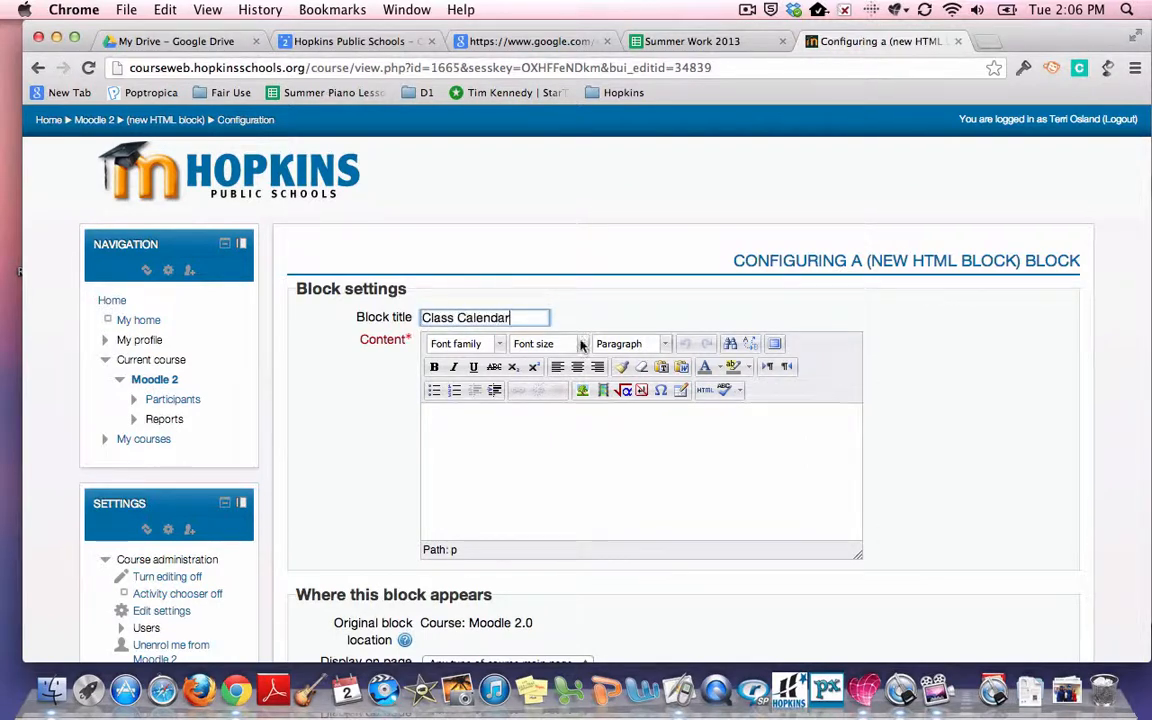
# Step: Paste the copied calendar embed code into the block content's HTML source and update it
pyautogui.click(705, 392)
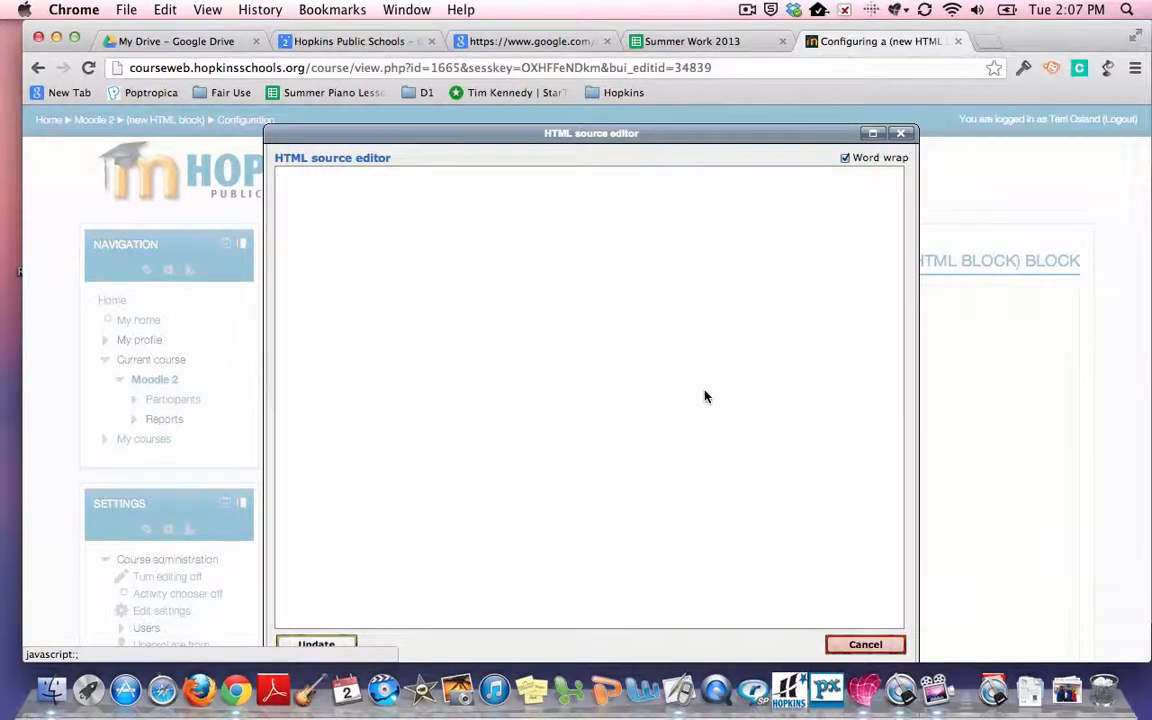
pyautogui.press('super+v')
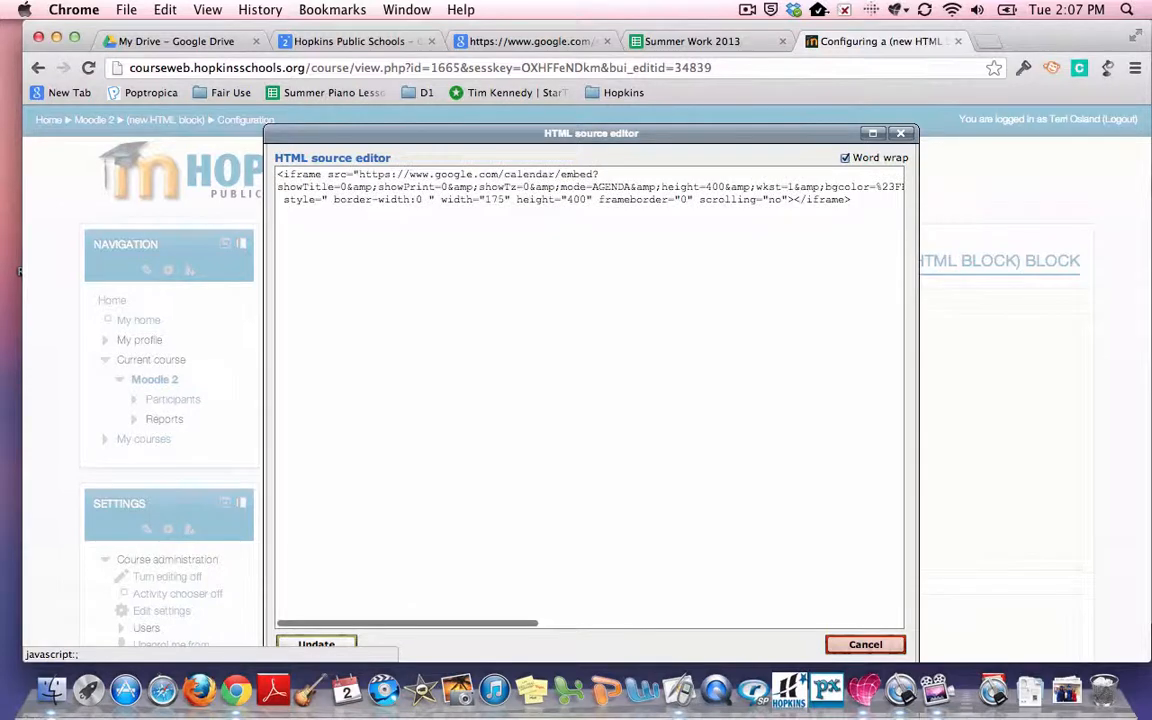
pyautogui.click(331, 644)
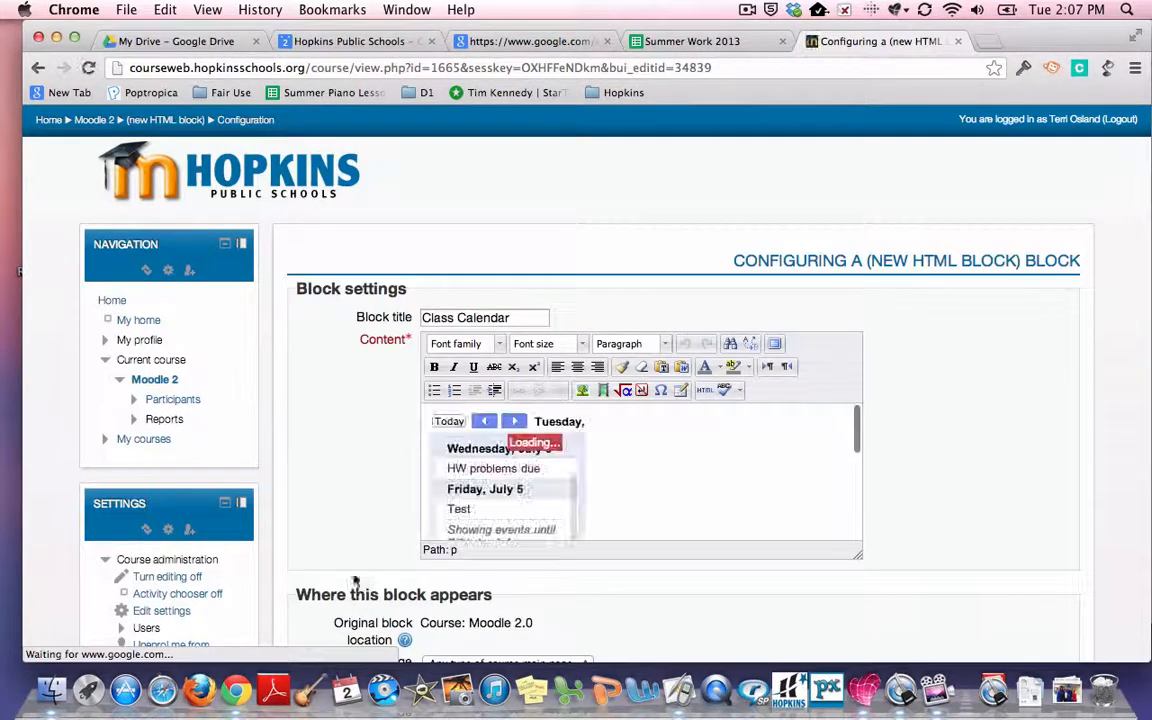
# Step: Save the Class Calendar block's configuration, leaving its placement settings at their defaults
pyautogui.scroll(-5, 330, 508)
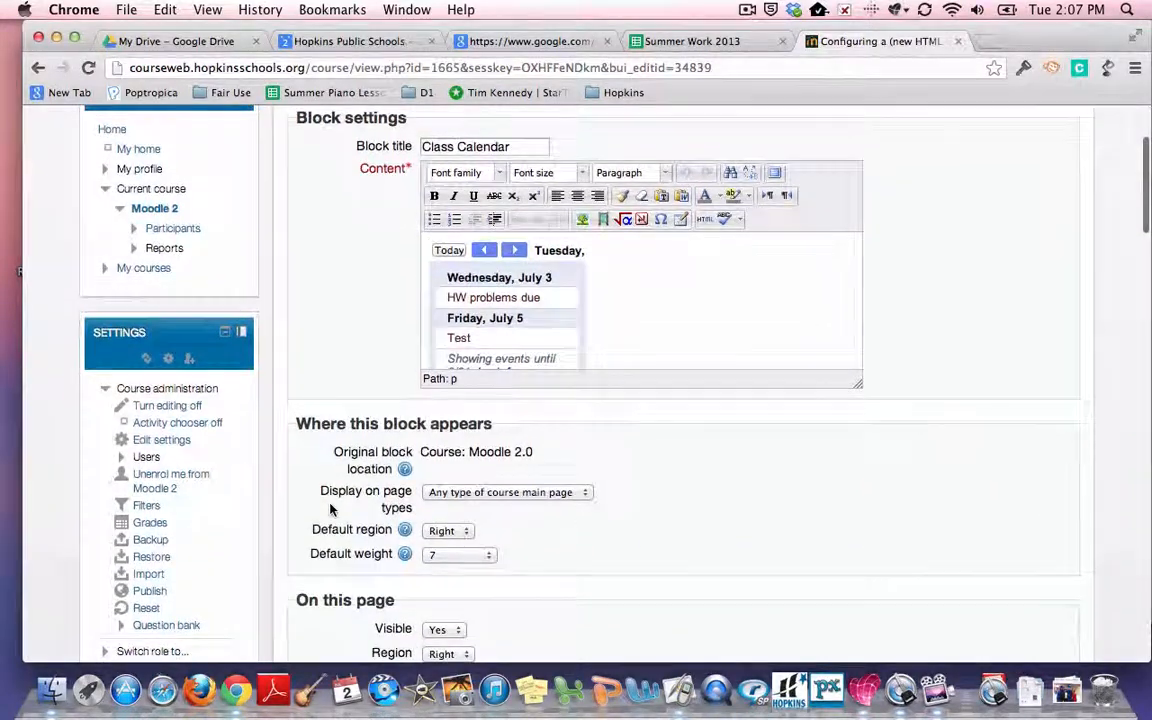
pyautogui.scroll(-6, 330, 508)
pyautogui.click(466, 502)
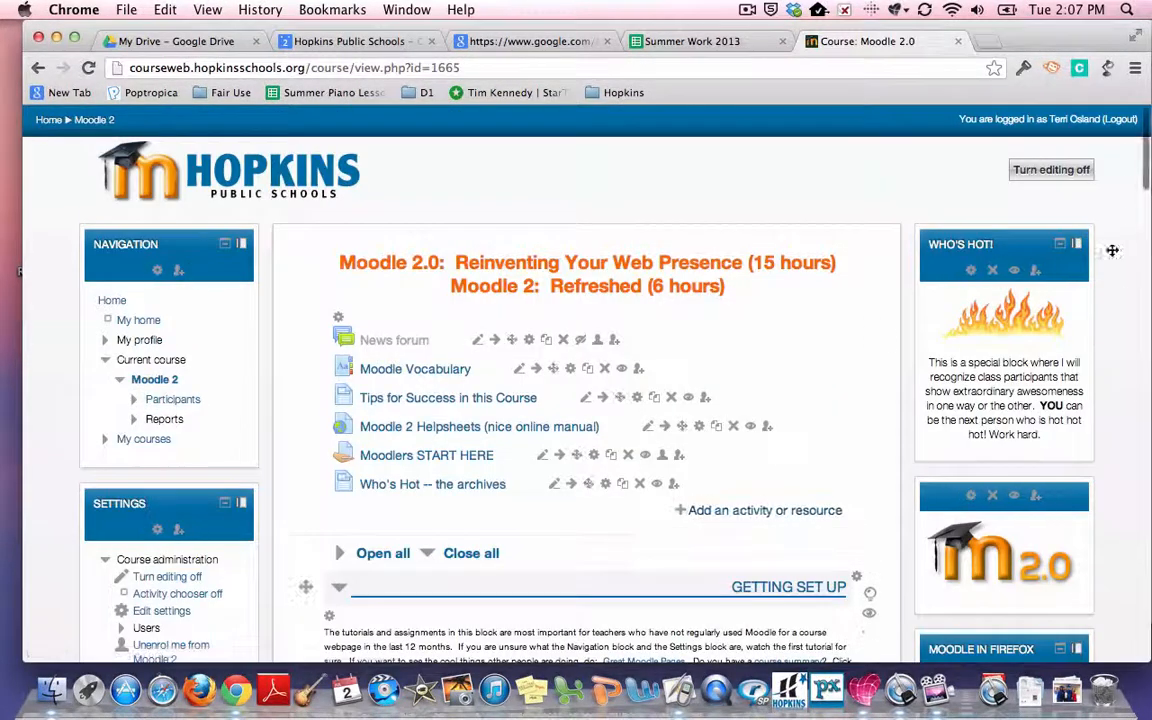
# Step: Check the embedded agenda in the Class Calendar block on the course page, and move the block up between the Participants and District blocks
pyautogui.scroll(-10, 1120, 258)
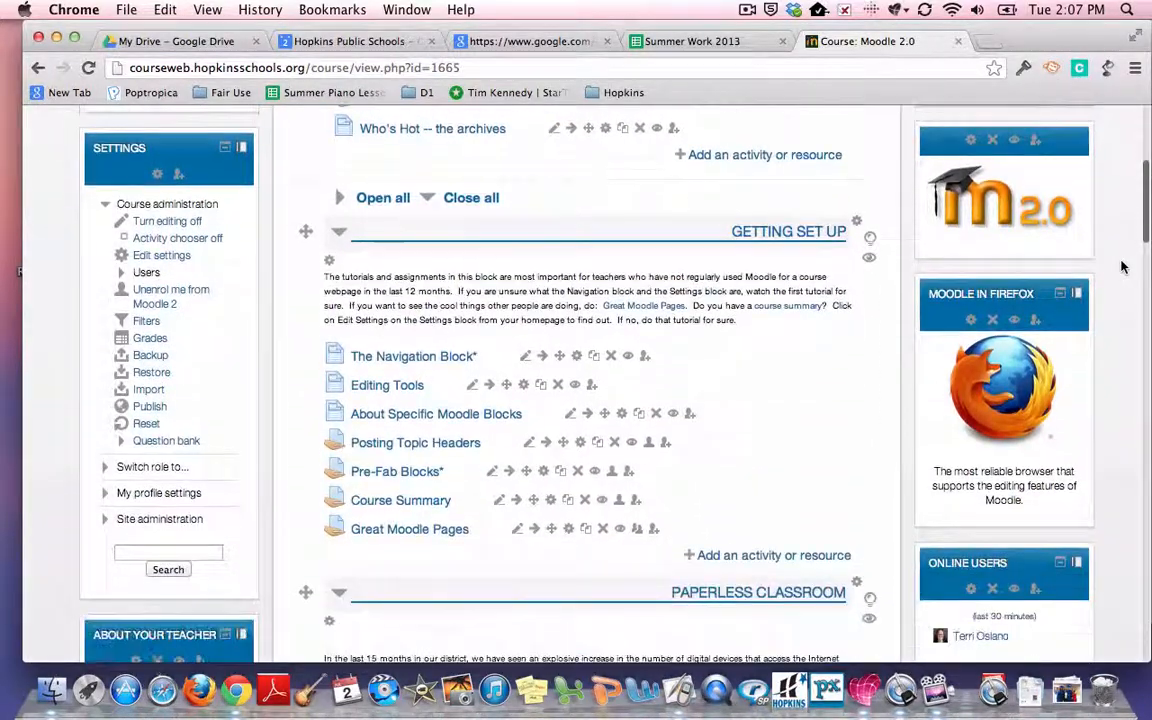
pyautogui.scroll(-20, 1122, 267)
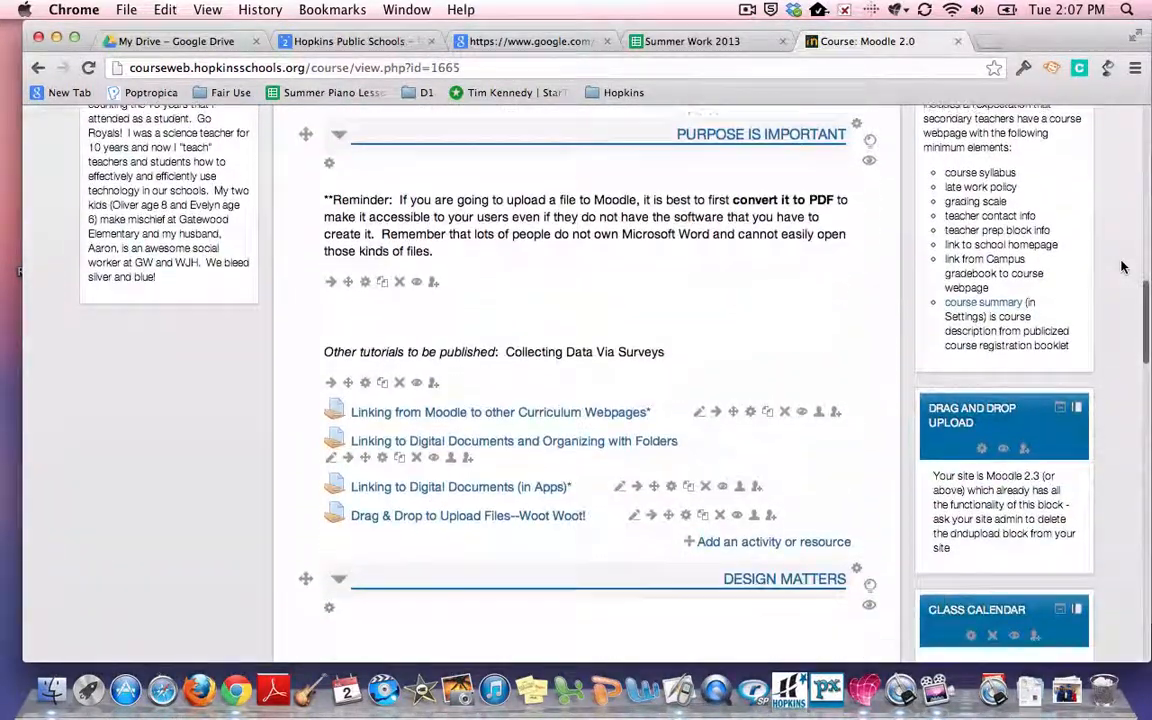
pyautogui.scroll(-10, 1122, 267)
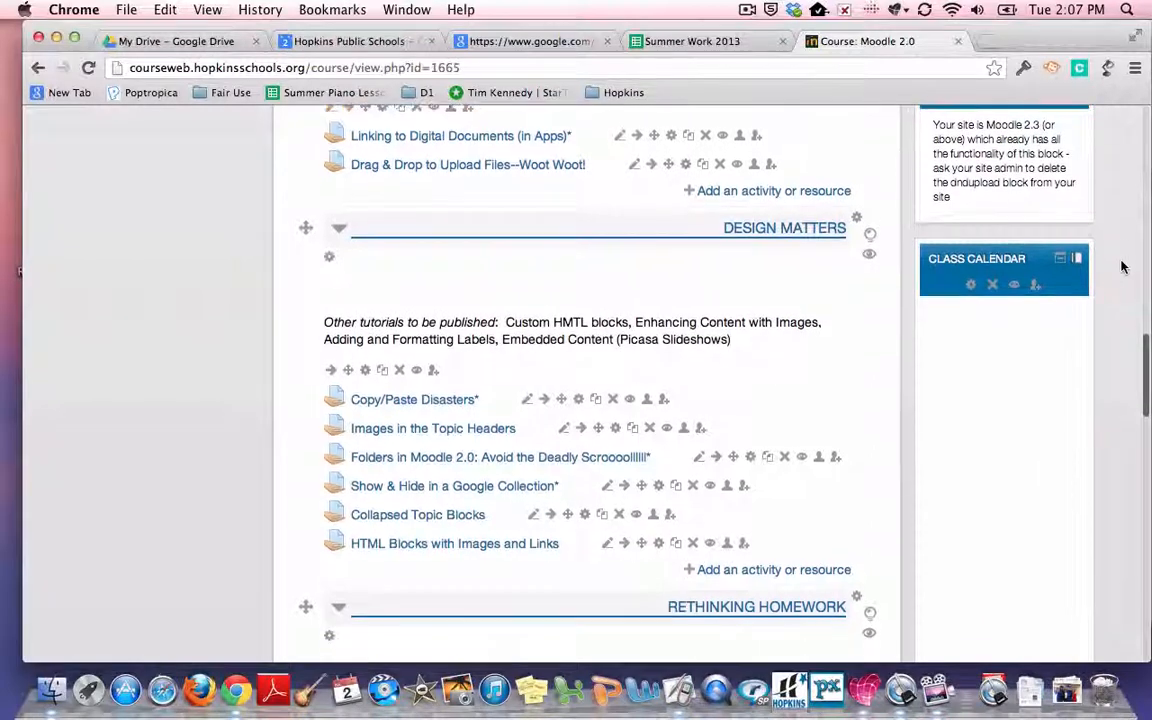
pyautogui.scroll(-2, 1122, 267)
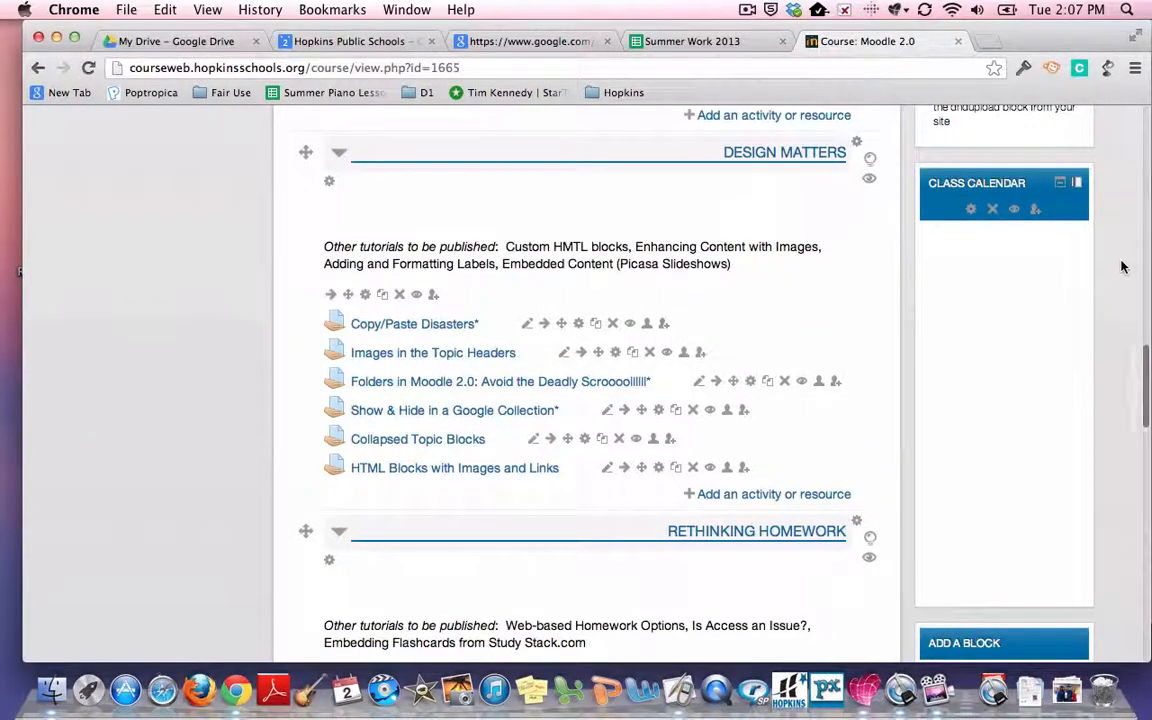
pyautogui.press('super+r')
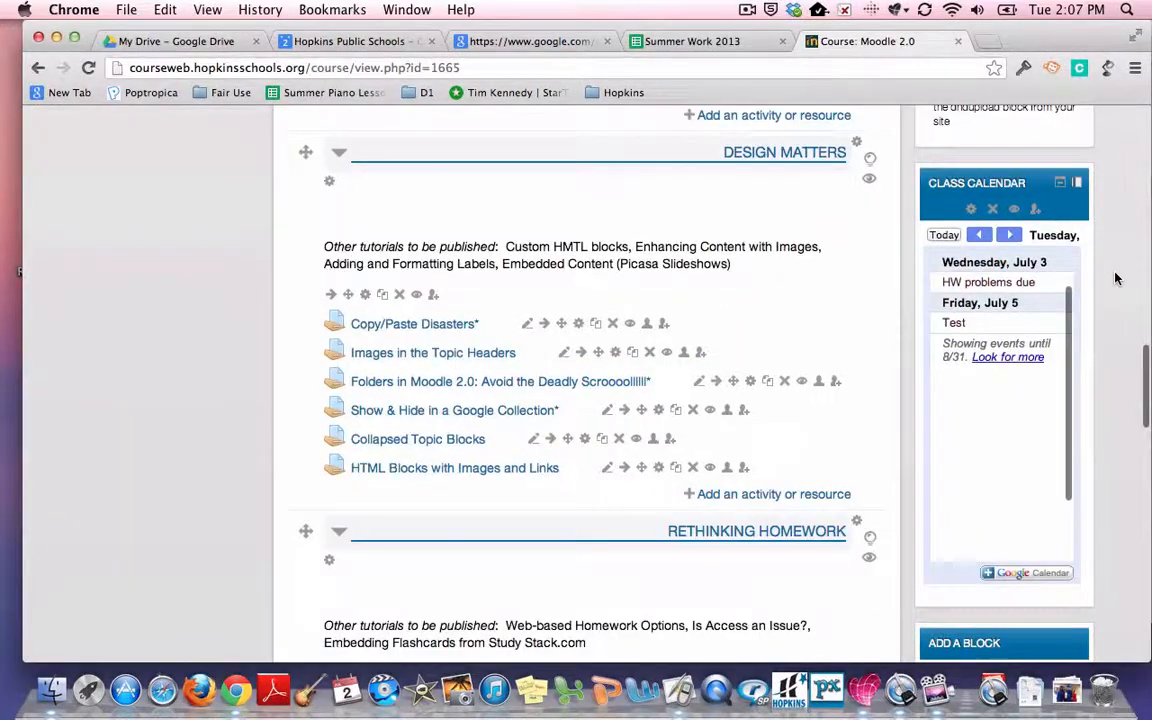
pyautogui.scroll(1, 1116, 279)
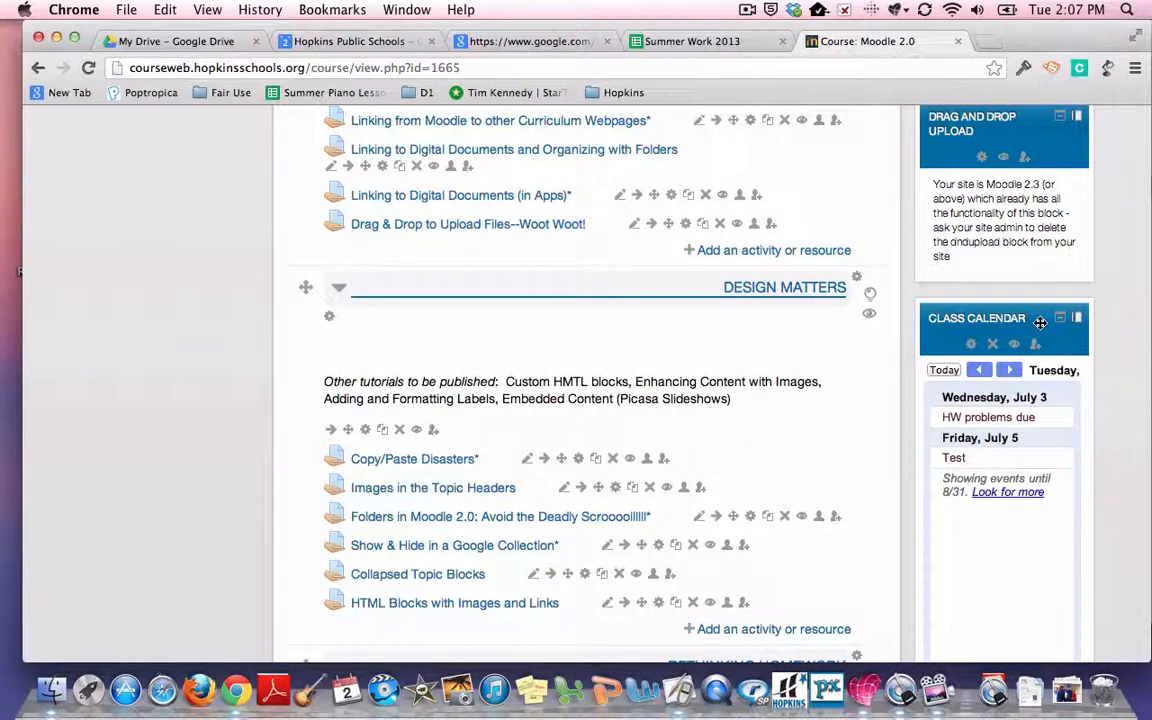
pyautogui.moveTo(1040, 322); pyautogui.dragTo(1038, 178)
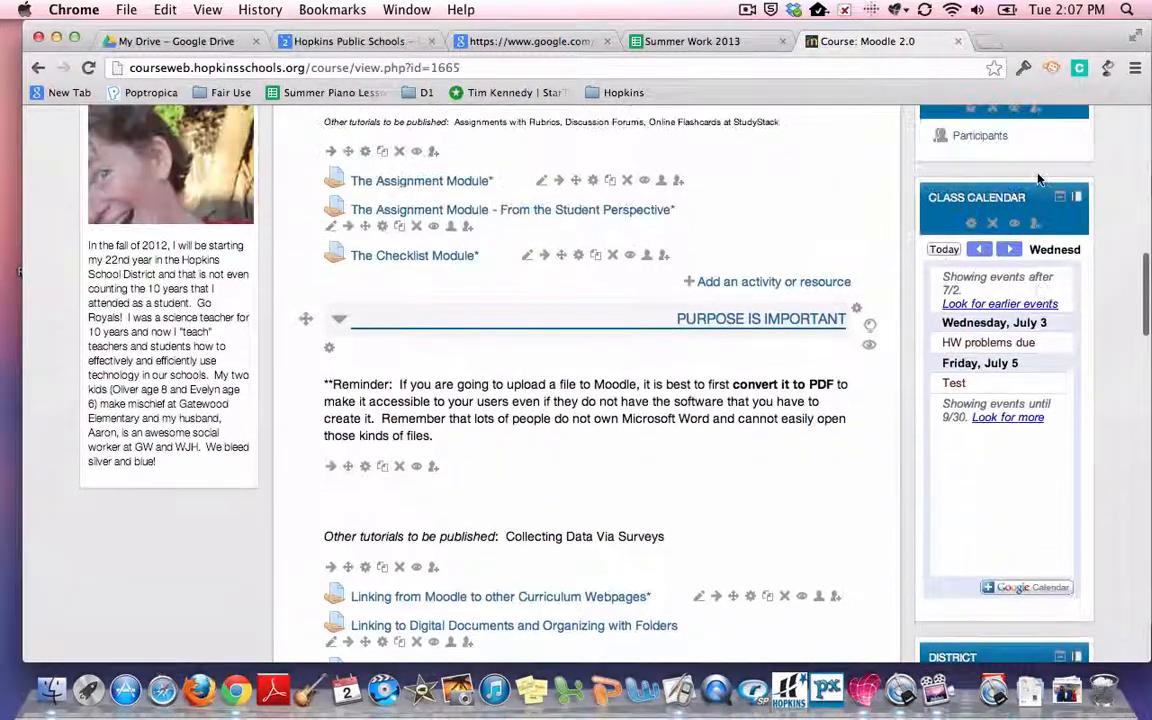